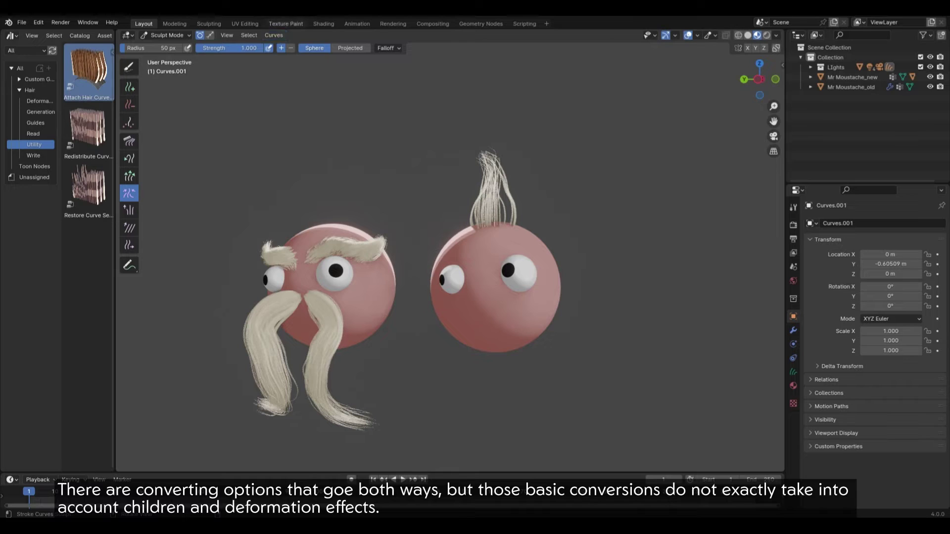
Glance at the Curves conversion options, then return from Sculpt Mode to Object Mode.
{"action": "left_click", "coordinate": [274, 35]}
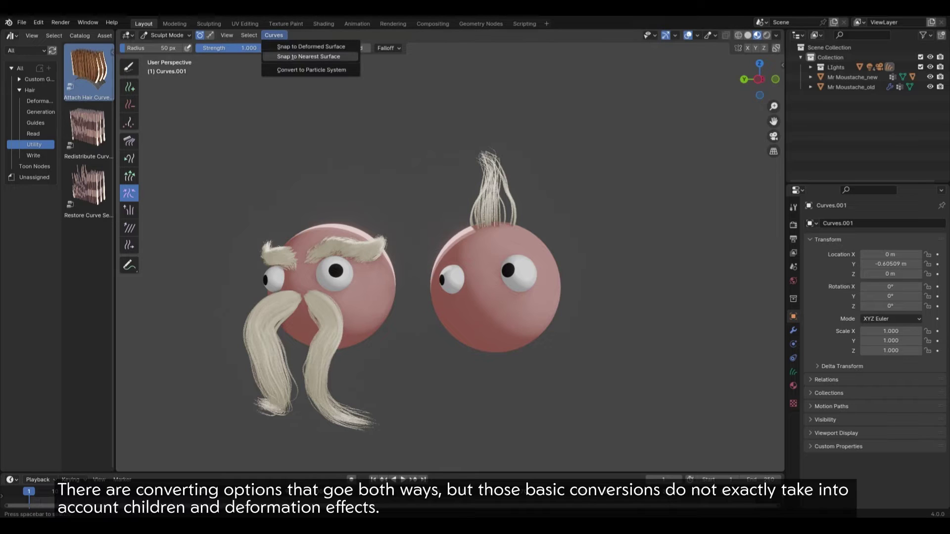
{"action": "left_click", "coordinate": [312, 70]}
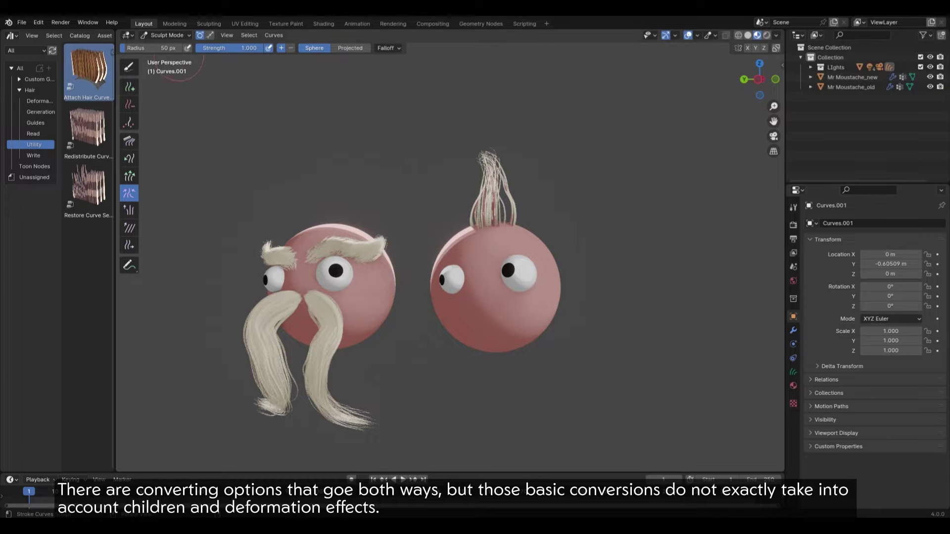
{"action": "left_click", "coordinate": [167, 36]}
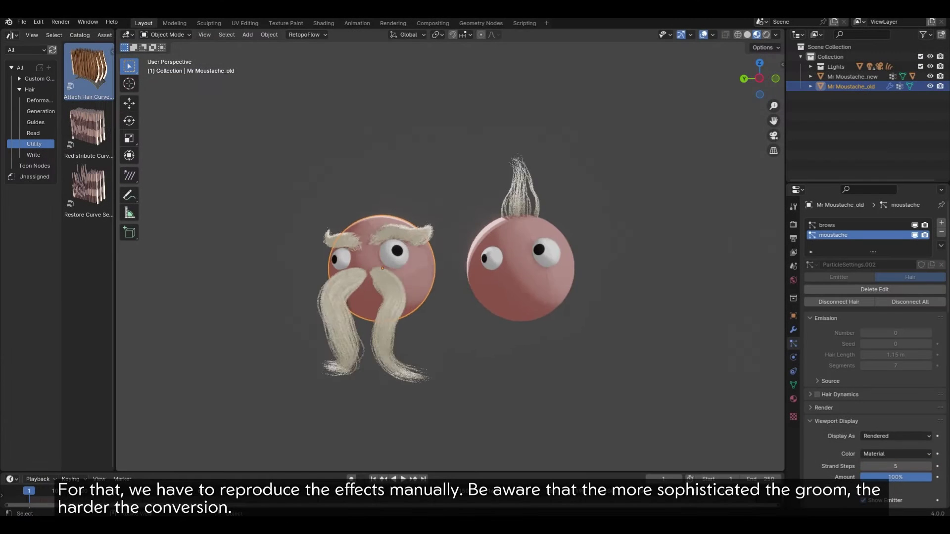
Orbit and zoom onto both heads to inspect the sparse brow and moustache guide strands.
{"action": "middle_click_drag", "start_coordinate": [446, 248], "coordinate": [416, 240]}
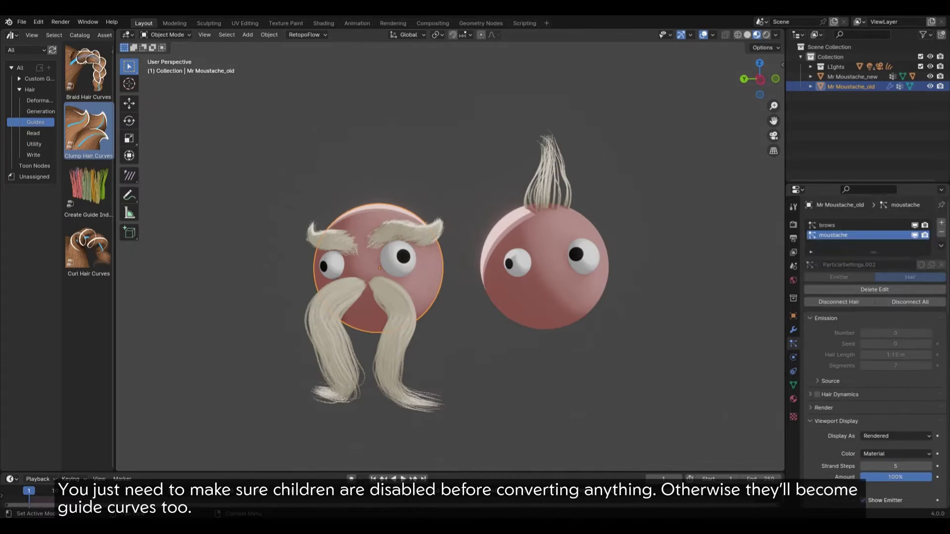
{"action": "scroll", "coordinate": [874, 347], "scroll_direction": "down", "scroll_amount": 1}
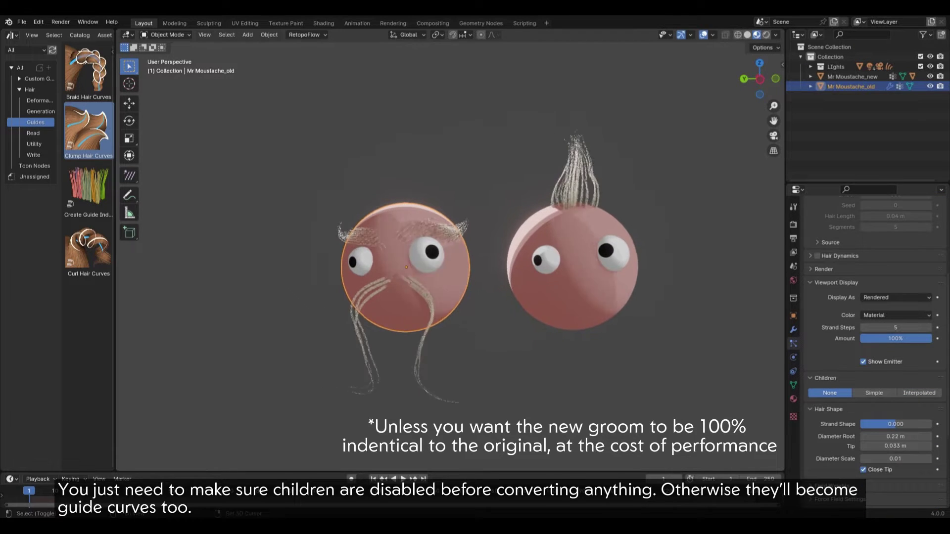
{"action": "middle_click_drag", "start_coordinate": [451, 257], "coordinate": [446, 257]}
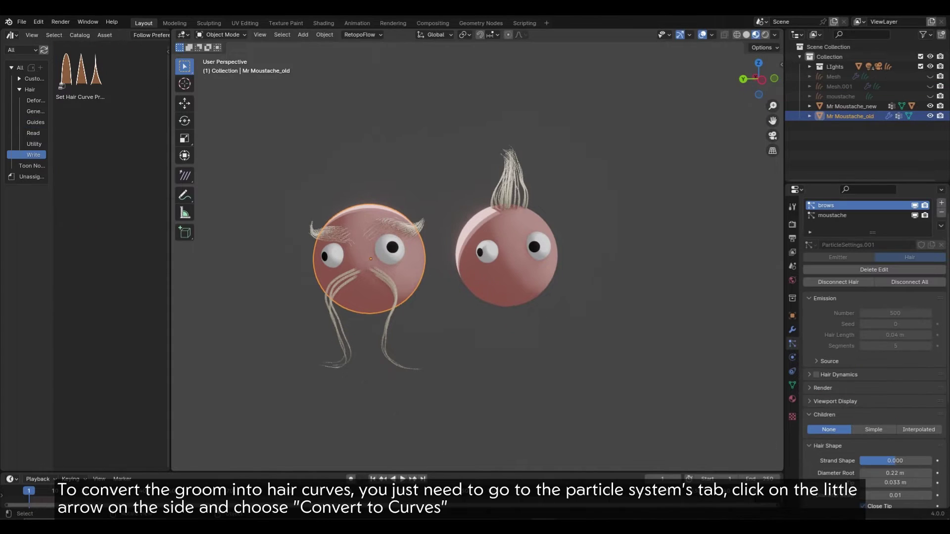
{"action": "scroll", "coordinate": [476, 257], "scroll_direction": "up", "scroll_amount": 2}
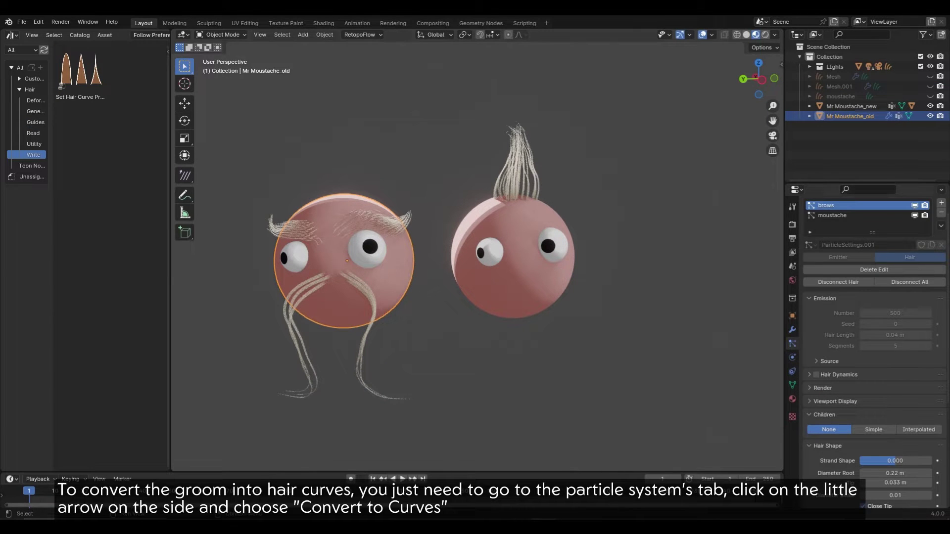
Convert the old head's brows particle system into a separate hair curves object.
{"action": "left_click", "coordinate": [941, 226]}
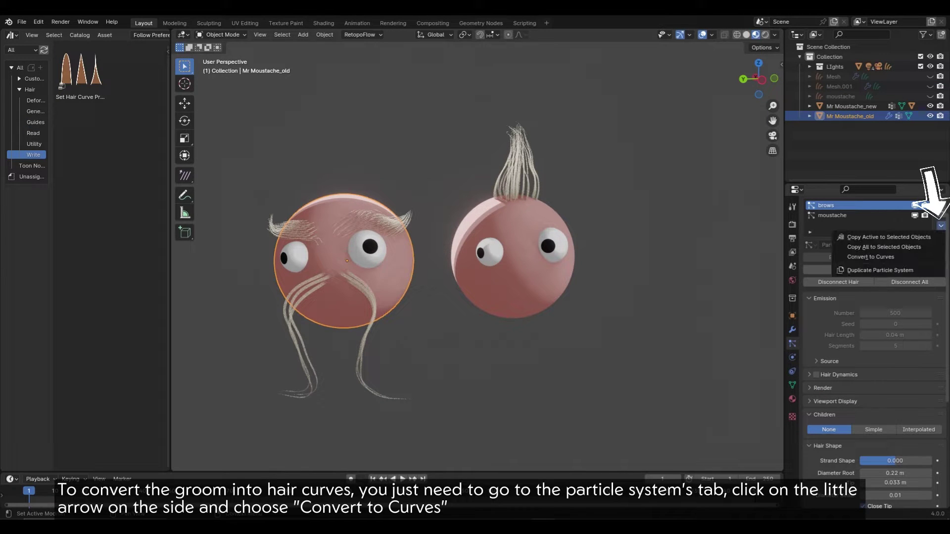
{"action": "left_click", "coordinate": [870, 256]}
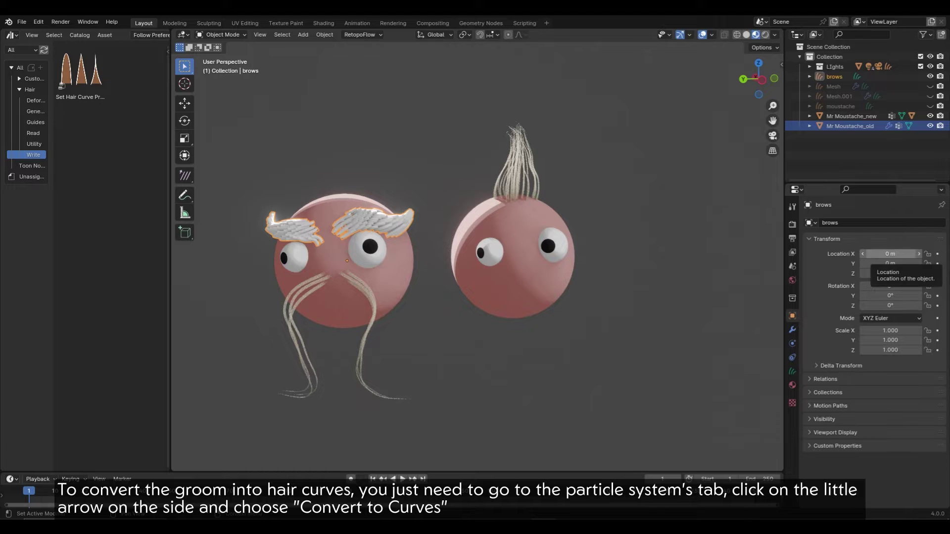
{"action": "middle_click_drag", "start_coordinate": [475, 257], "coordinate": [495, 251]}
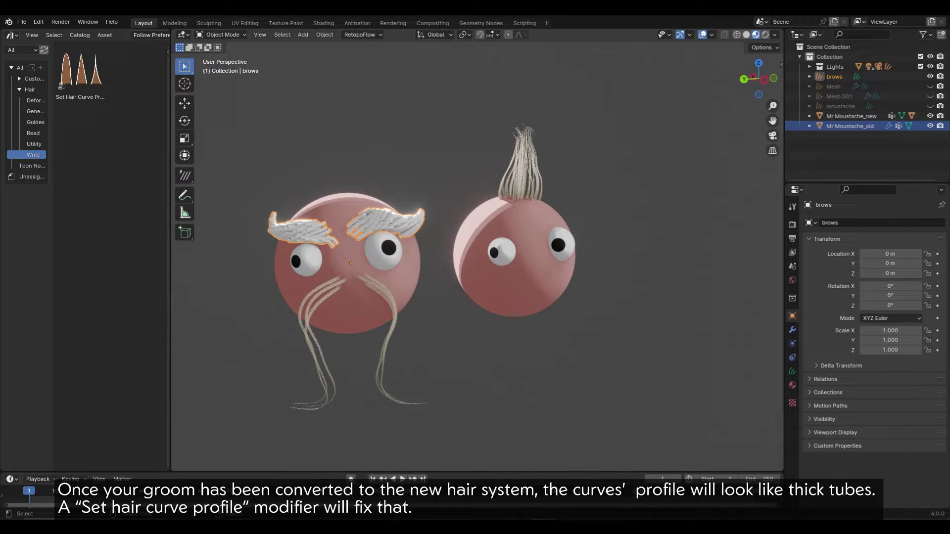
Apply the Set Hair Curve Profile asset to the new brows curves.
{"action": "left_click_drag", "start_coordinate": [81, 72], "coordinate": [409, 221]}
{"action": "middle_click_drag", "start_coordinate": [408, 220], "coordinate": [418, 219]}
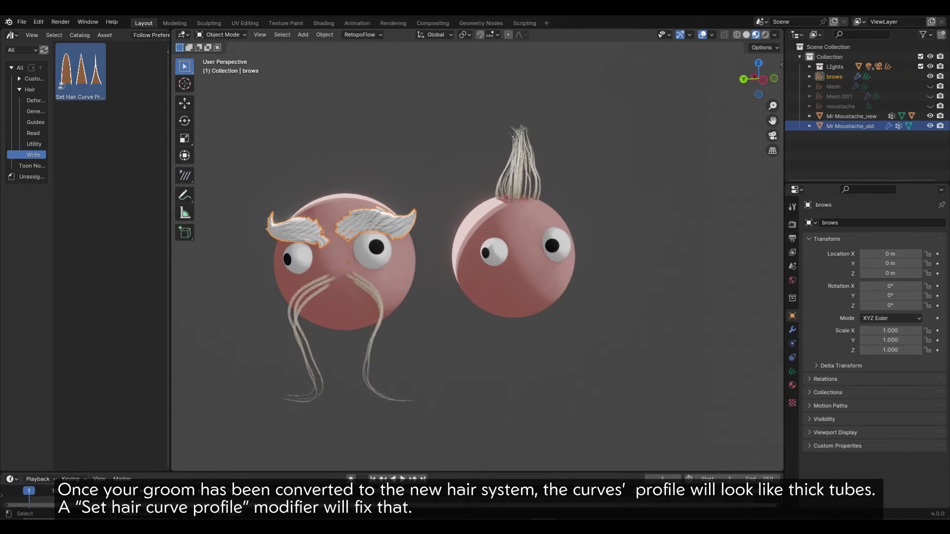
{"action": "key", "text": "alt+a"}
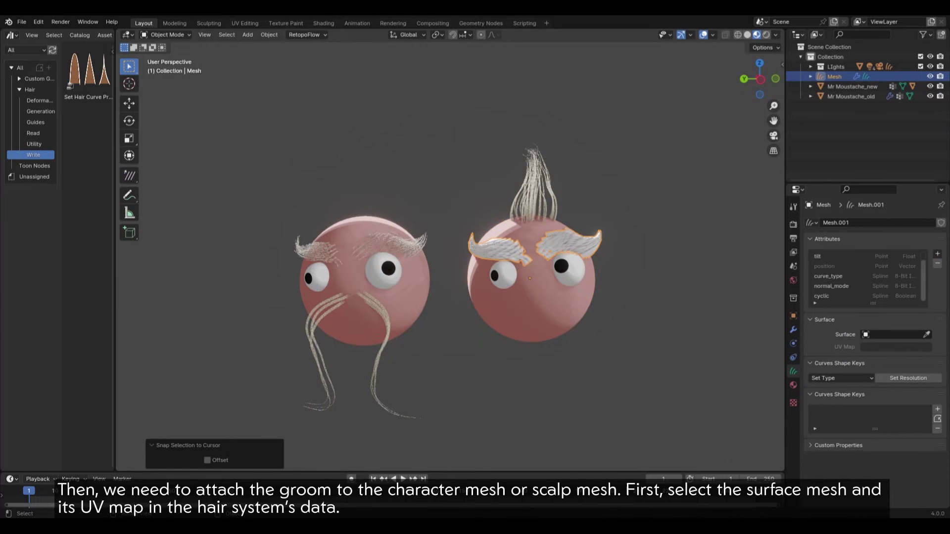
Set the brows curves' surface to Mr Moustache_new with UVMap as the surface UV map.
{"action": "scroll", "coordinate": [544, 247], "scroll_direction": "up", "scroll_amount": 3}
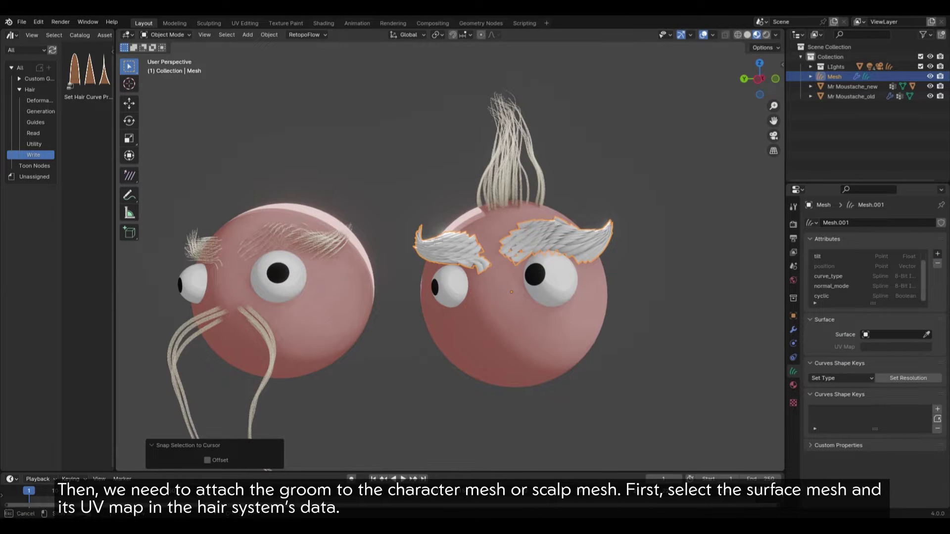
{"action": "left_click", "coordinate": [551, 326]}
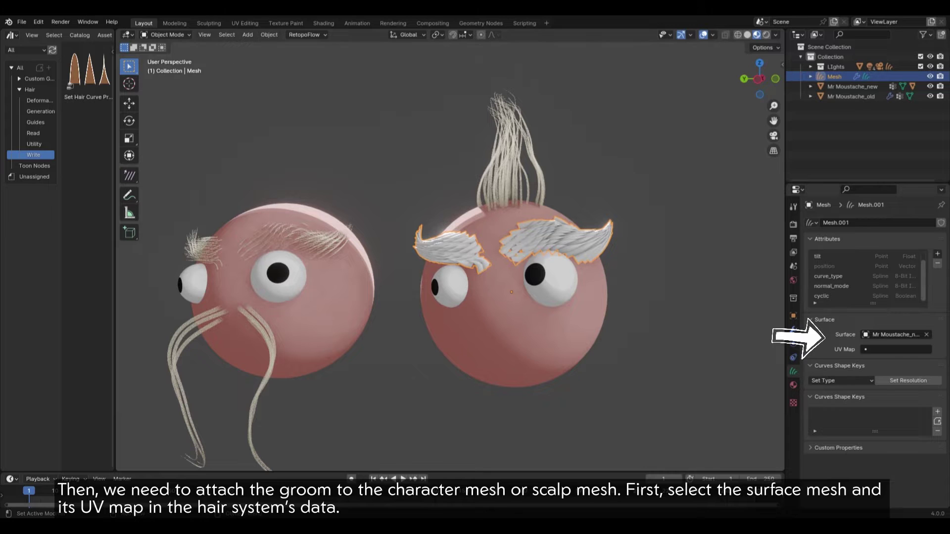
{"action": "left_click", "coordinate": [896, 349]}
{"action": "left_click", "coordinate": [846, 365]}
{"action": "scroll", "coordinate": [450, 257], "scroll_direction": "down", "scroll_amount": 3}
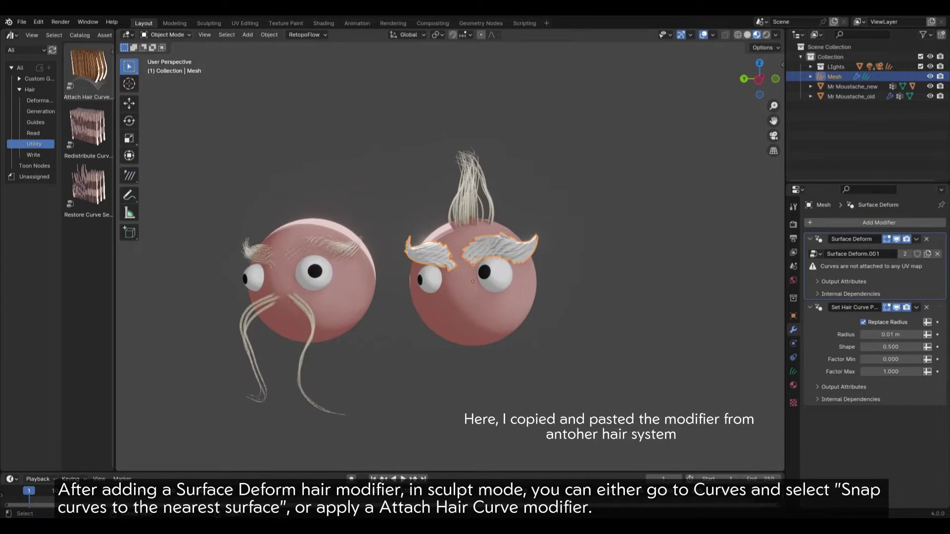
In Sculpt Mode, snap the brows curves to the nearest surface of the new head.
{"action": "left_click", "coordinate": [167, 35]}
{"action": "left_click", "coordinate": [166, 62]}
{"action": "left_click", "coordinate": [274, 35]}
{"action": "left_click", "coordinate": [308, 56]}
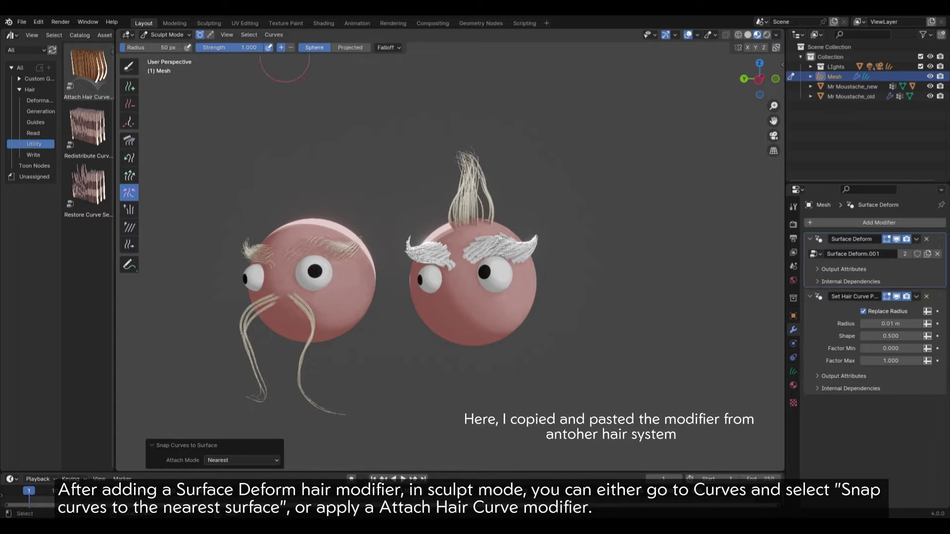
{"action": "middle_click_drag", "start_coordinate": [745, 289], "coordinate": [703, 277]}
{"action": "scroll", "coordinate": [450, 257], "scroll_direction": "up", "scroll_amount": 4}
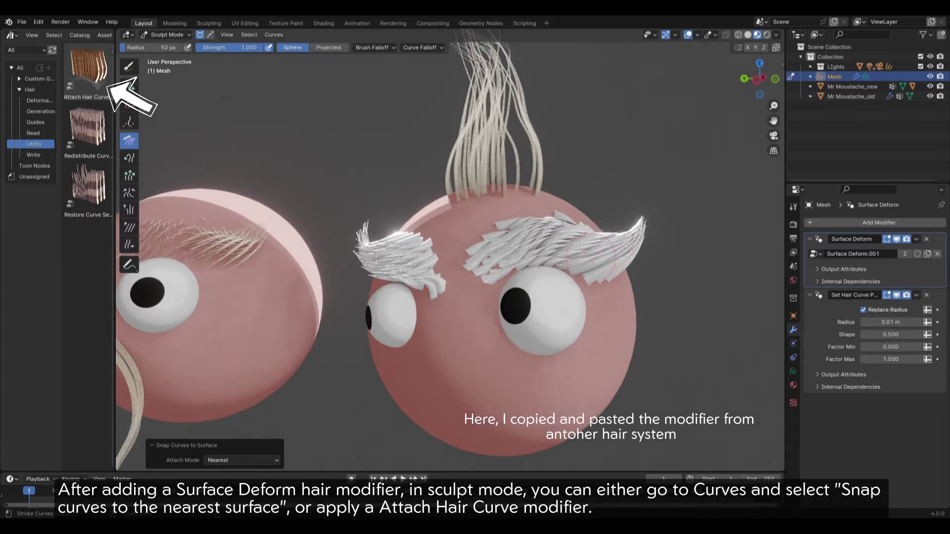
{"action": "scroll", "coordinate": [450, 257], "scroll_direction": "down", "scroll_amount": 5}
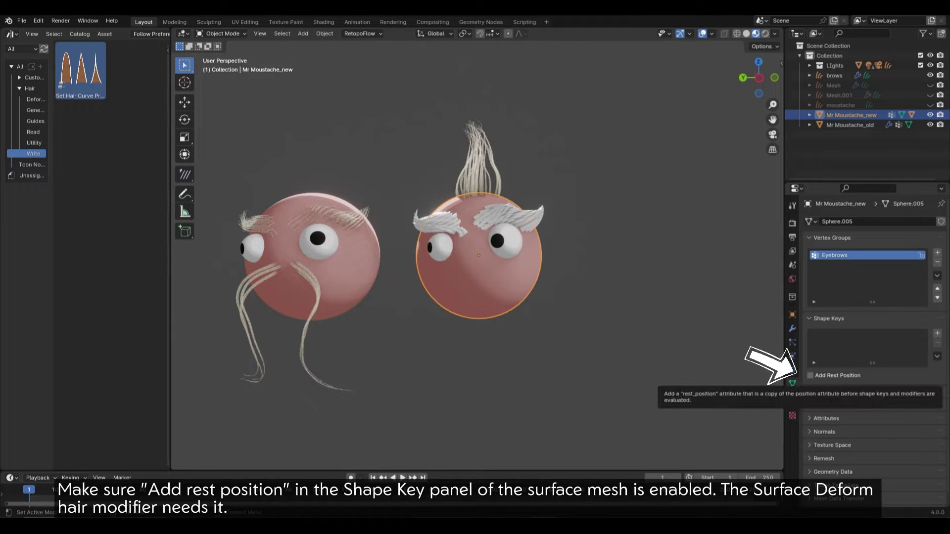
Enable Add Rest Position on Mr Moustache_new and assign the hair material to the brows.
{"action": "left_click", "coordinate": [810, 376]}
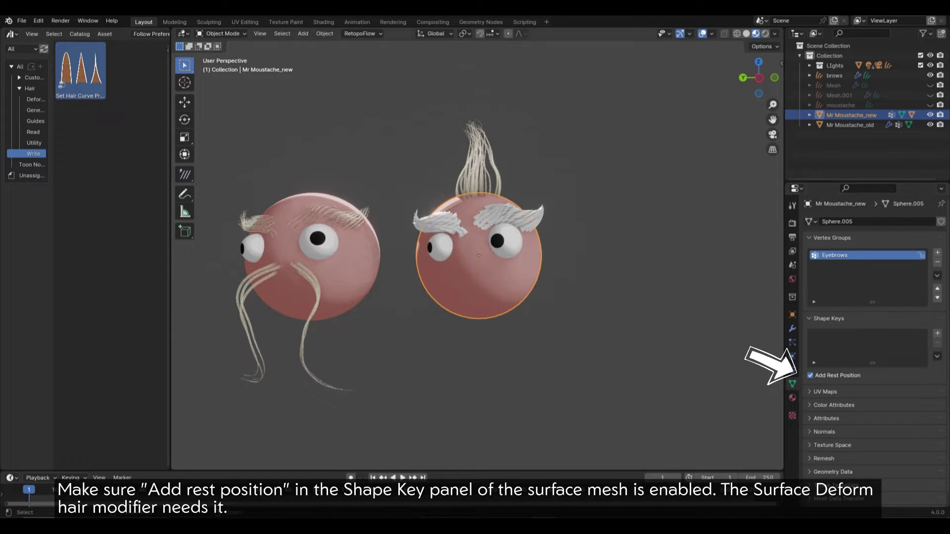
{"action": "middle_click_drag", "start_coordinate": [594, 258], "coordinate": [567, 240]}
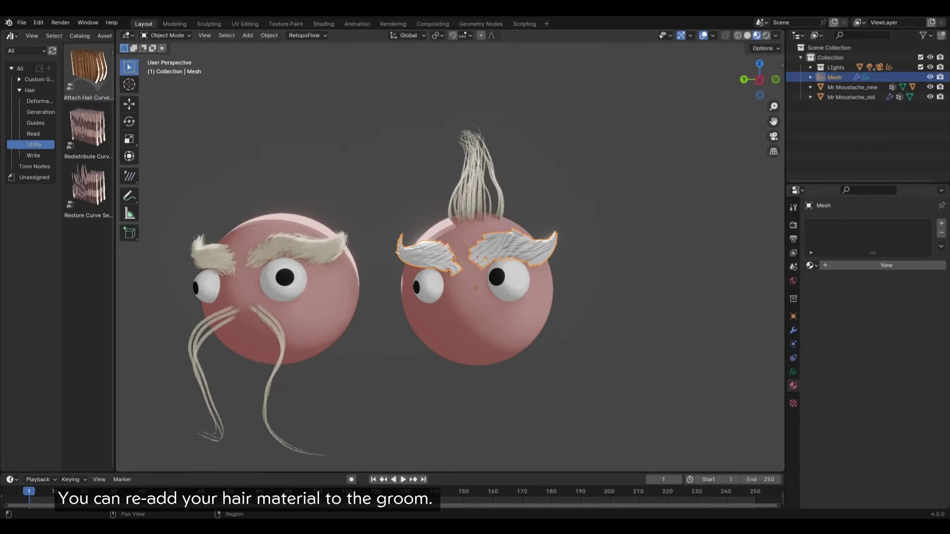
{"action": "left_click", "coordinate": [811, 265]}
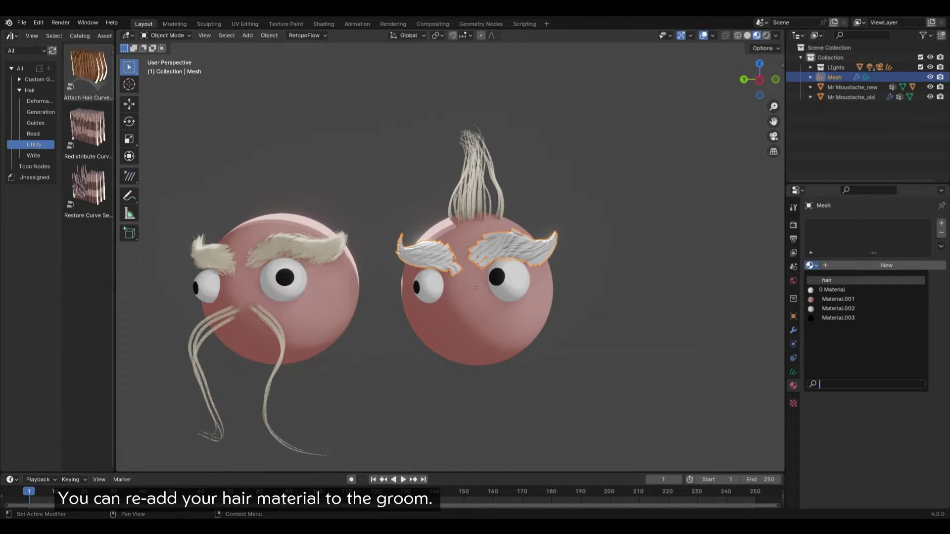
{"action": "left_click", "coordinate": [841, 280]}
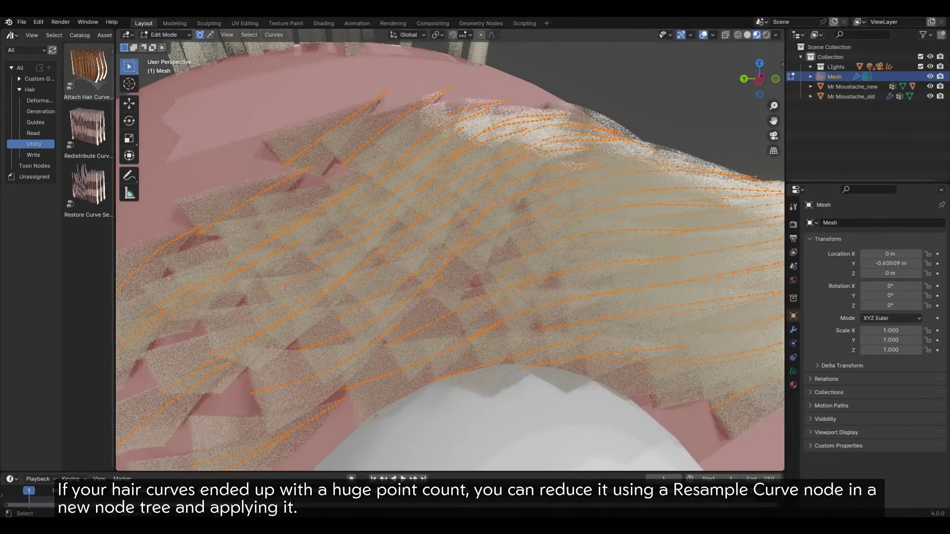
Resample the brows curves to 5 points with a Resample Curve node and apply the modifier.
{"action": "scroll", "coordinate": [450, 247], "scroll_direction": "down", "scroll_amount": 5}
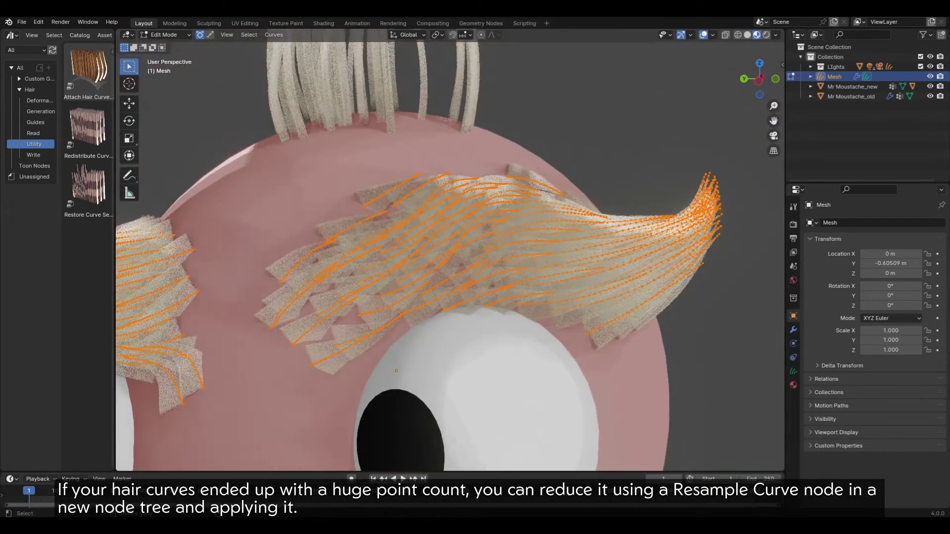
{"action": "scroll", "coordinate": [450, 247], "scroll_direction": "down", "scroll_amount": 5}
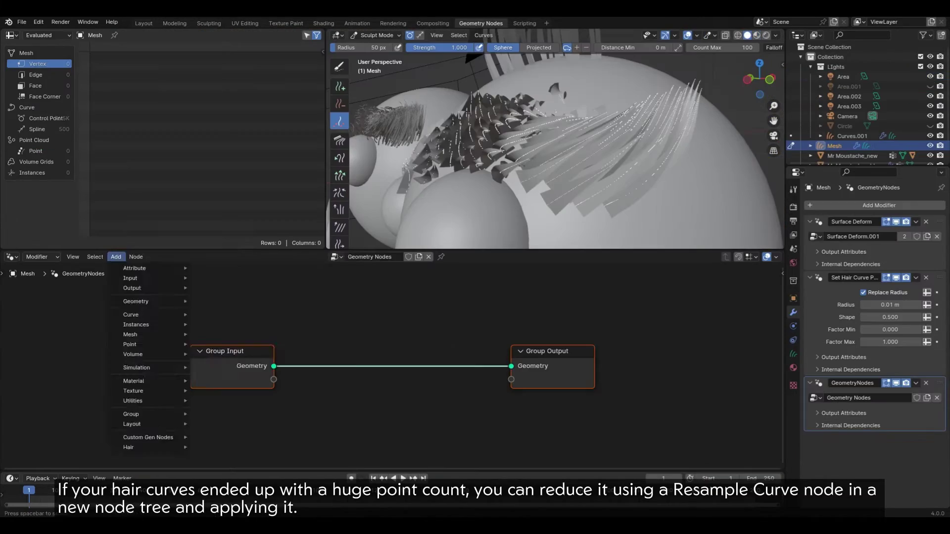
{"action": "type", "text": "resa"}
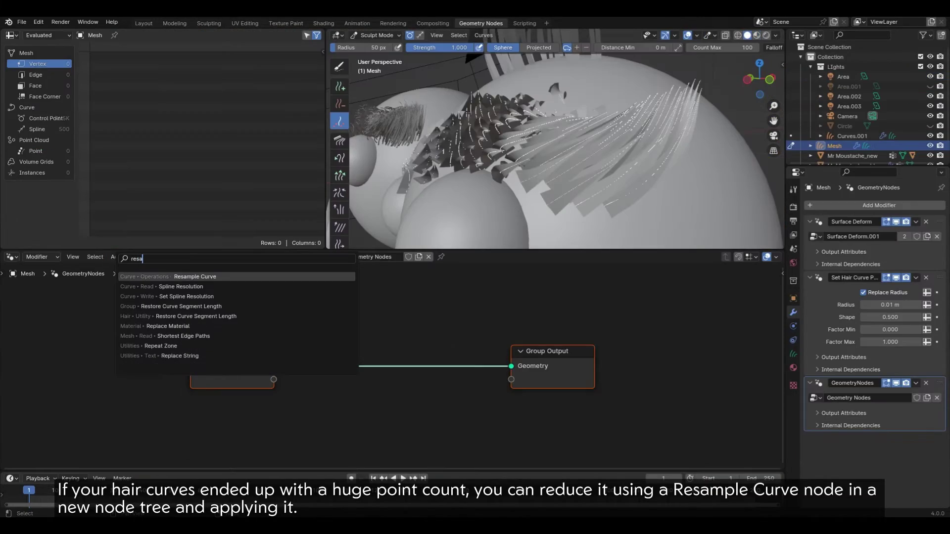
{"action": "key", "text": "Return"}
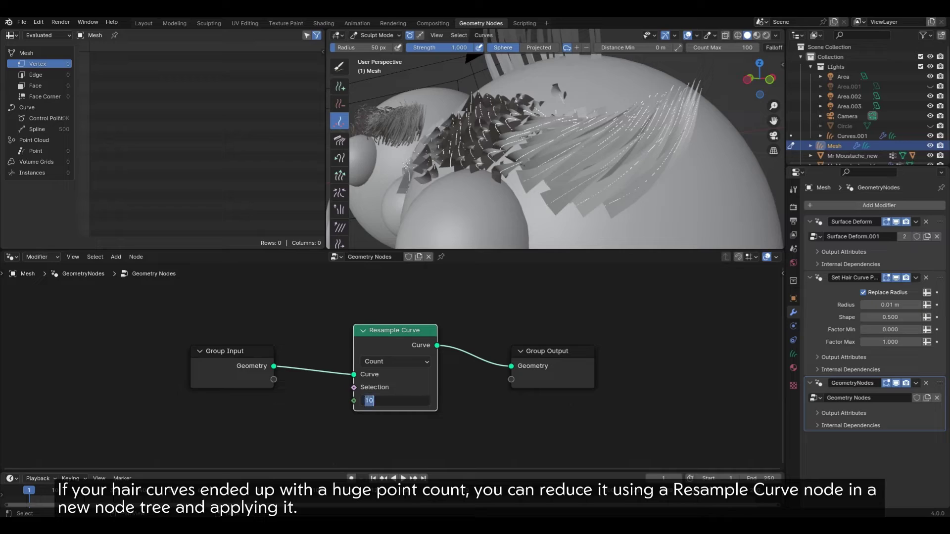
{"action": "type", "text": "5"}
{"action": "key", "text": "Return"}
{"action": "left_click", "coordinate": [915, 382]}
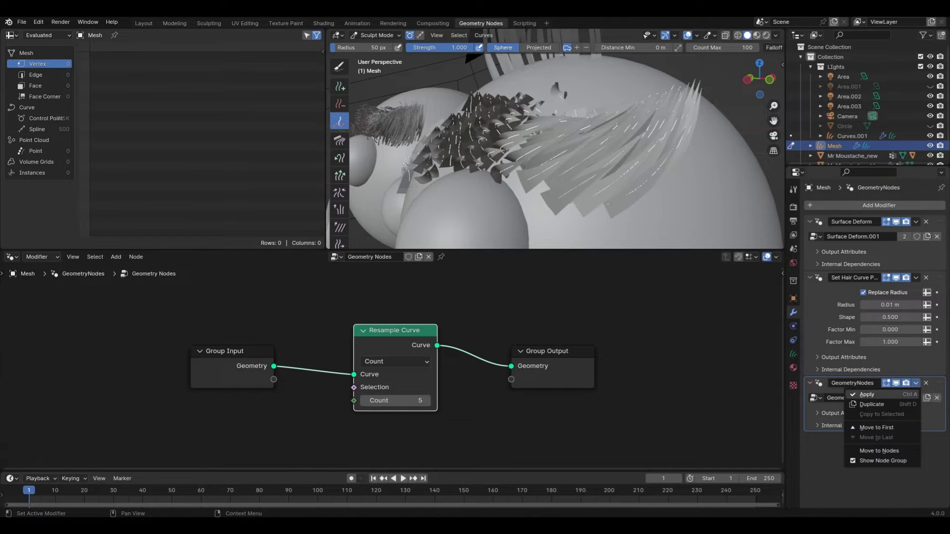
{"action": "left_click", "coordinate": [865, 393]}
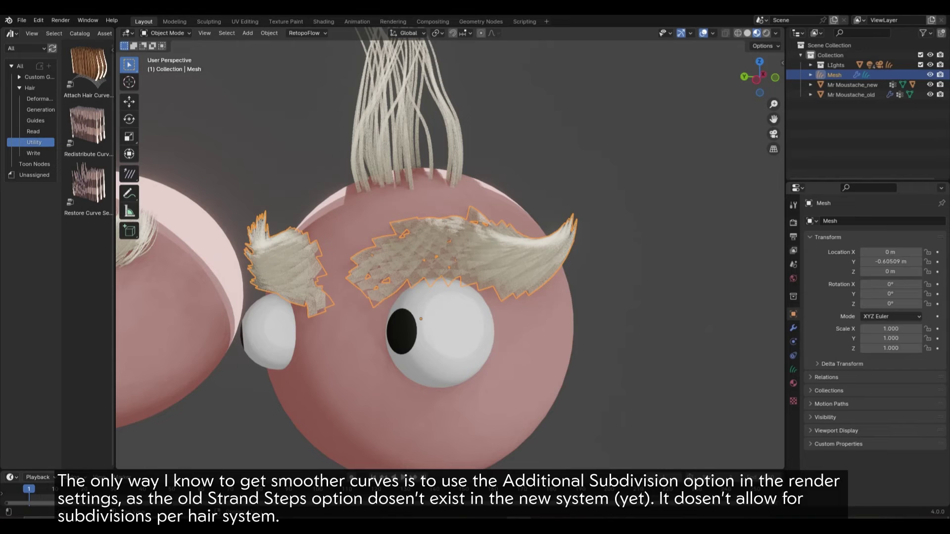
Lower the Curves Additional Subdivision in Render properties until it reaches 1.
{"action": "left_click", "coordinate": [793, 222]}
{"action": "scroll", "coordinate": [875, 347], "scroll_direction": "down", "scroll_amount": 2}
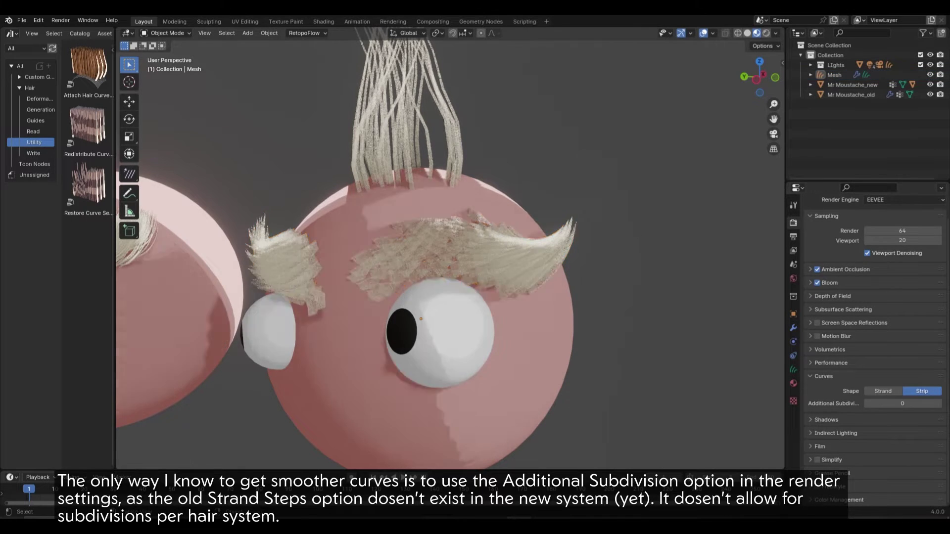
{"action": "scroll", "coordinate": [450, 247], "scroll_direction": "up", "scroll_amount": 5}
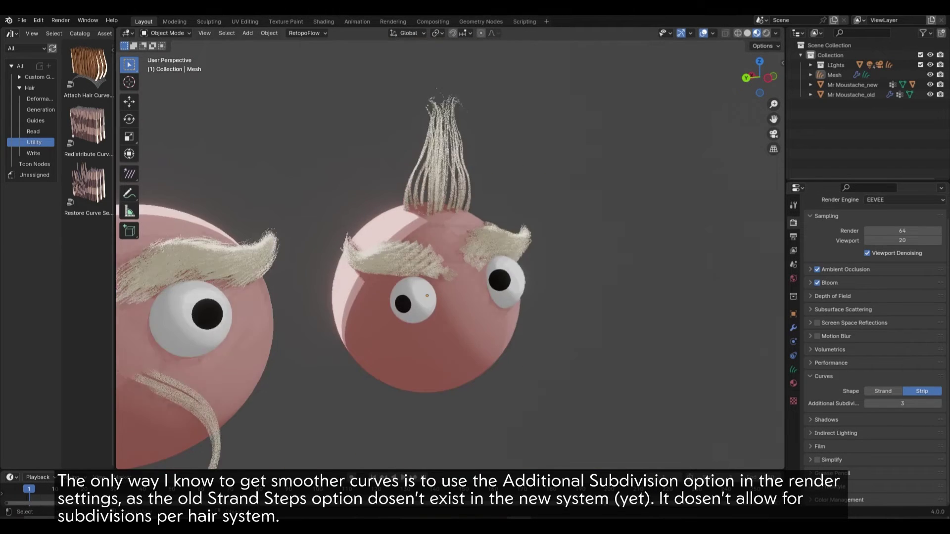
{"action": "middle_click_drag", "start_coordinate": [446, 247], "coordinate": [421, 243]}
{"action": "left_click", "coordinate": [867, 403]}
{"action": "left_click", "coordinate": [867, 404]}
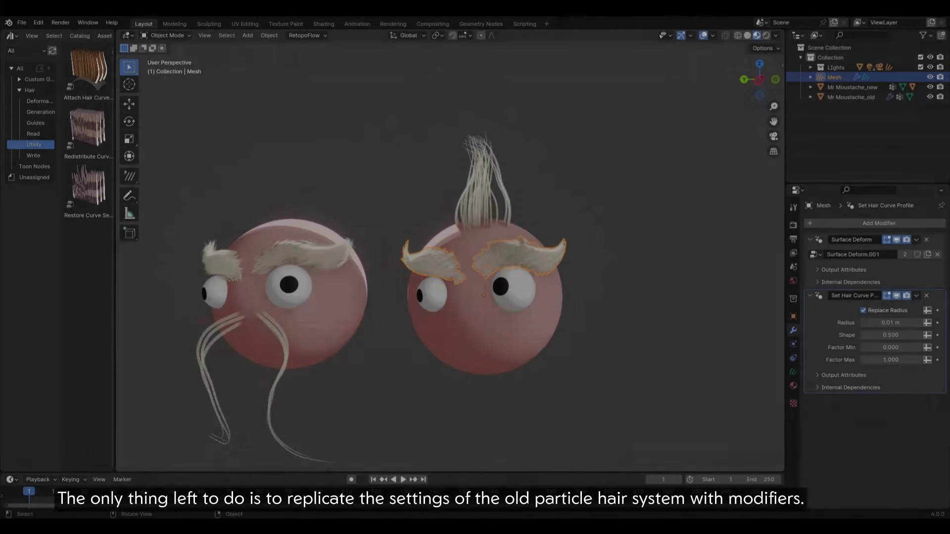
{"action": "middle_click_drag", "start_coordinate": [445, 247], "coordinate": [416, 242]}
{"action": "left_click", "coordinate": [851, 97]}
Review the old head's particle settings, then bring up the new eyebrow hair's modifier stack.
{"action": "left_click", "coordinate": [793, 344]}
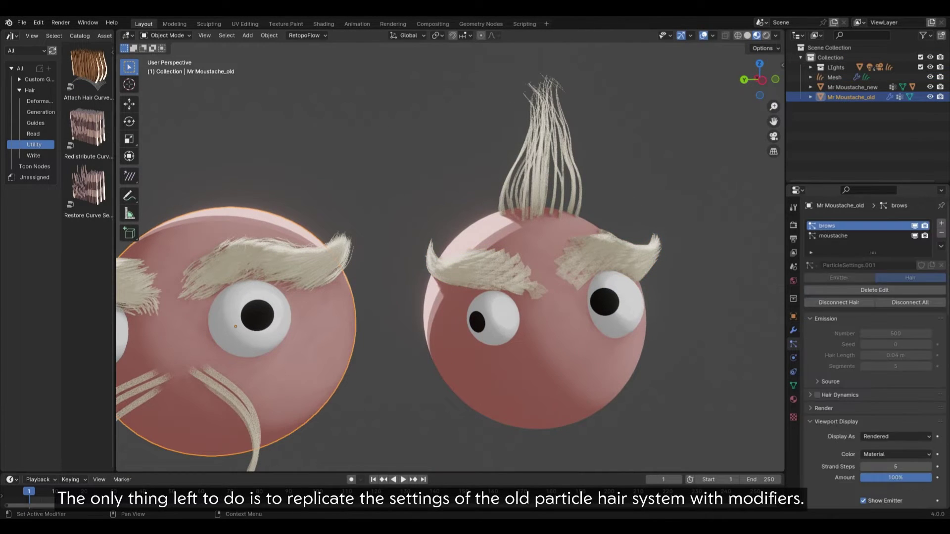
{"action": "scroll", "coordinate": [876, 346], "scroll_direction": "down", "scroll_amount": 5}
{"action": "scroll", "coordinate": [870, 347], "scroll_direction": "down", "scroll_amount": 10}
{"action": "scroll", "coordinate": [450, 257], "scroll_direction": "up", "scroll_amount": 5}
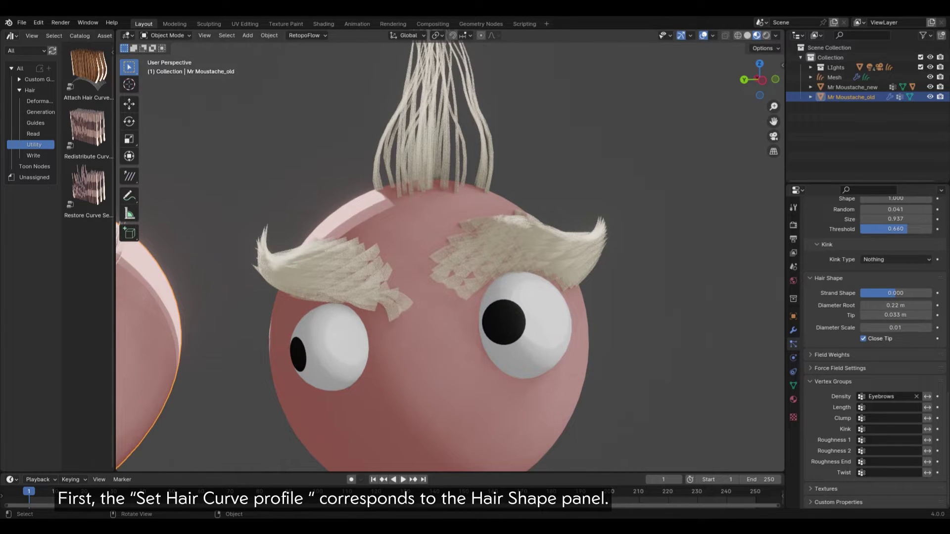
{"action": "left_click", "coordinate": [834, 77]}
{"action": "left_click", "coordinate": [793, 329]}
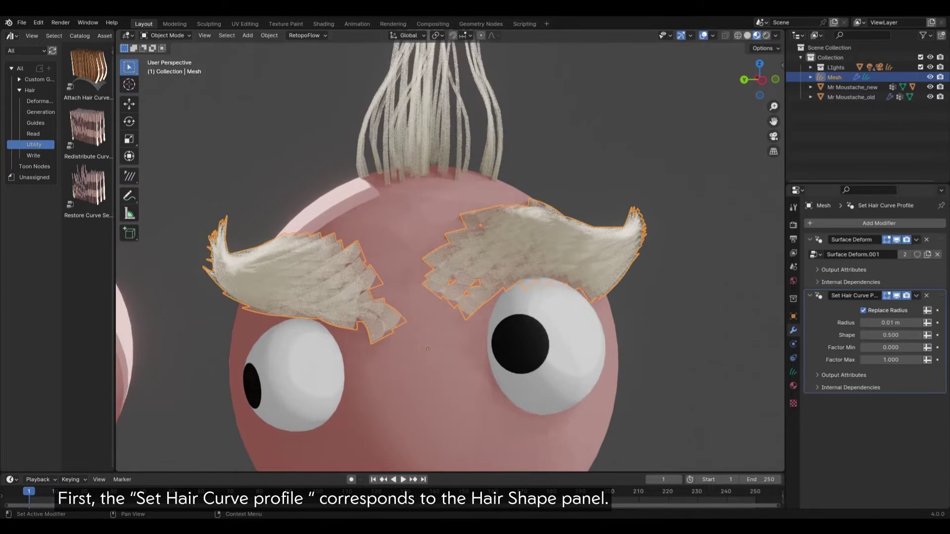
Thin the eyebrow strands by lowering the hair curve profile Factor Max to about 0.13.
{"action": "left_click_drag", "start_coordinate": [890, 360], "coordinate": [841, 360]}
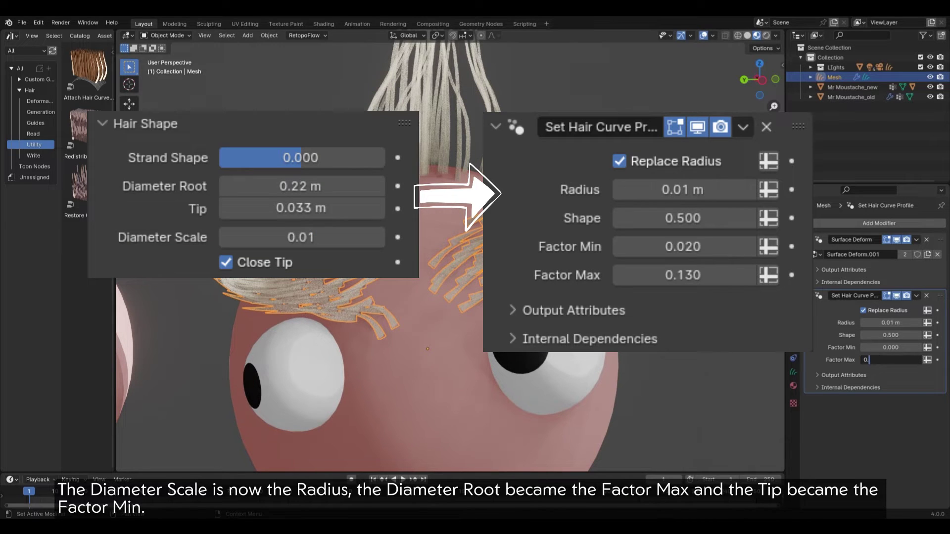
{"action": "key", "text": "Return"}
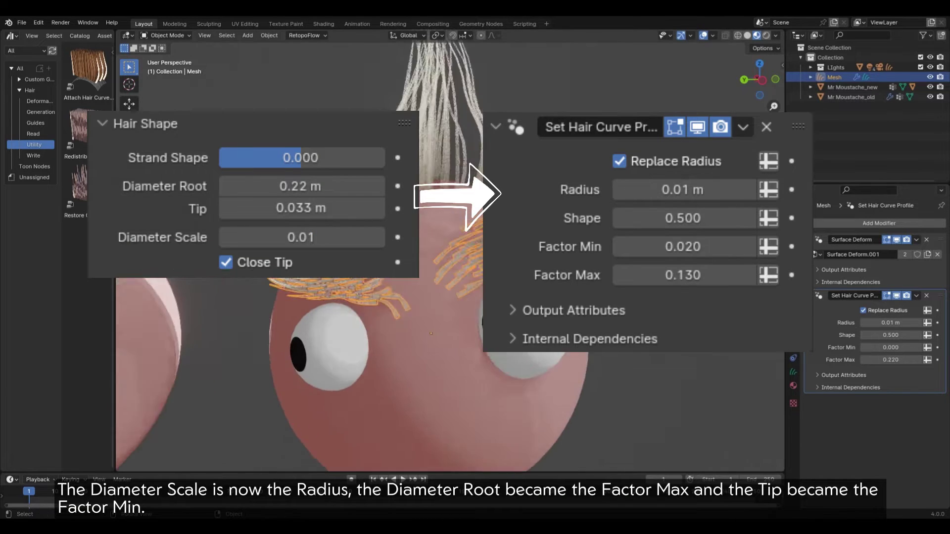
{"action": "left_click_drag", "start_coordinate": [890, 359], "coordinate": [868, 359]}
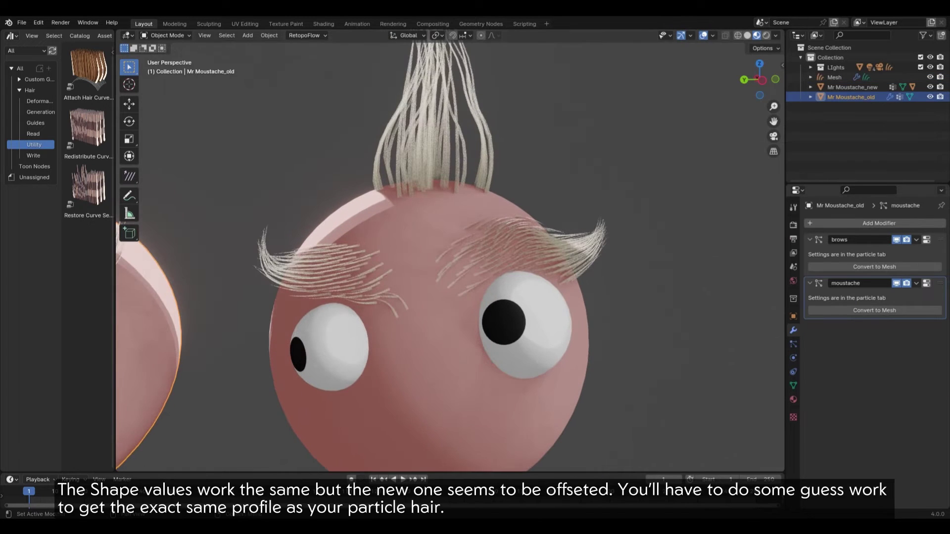
{"action": "scroll", "coordinate": [874, 322], "scroll_direction": "down", "scroll_amount": 15}
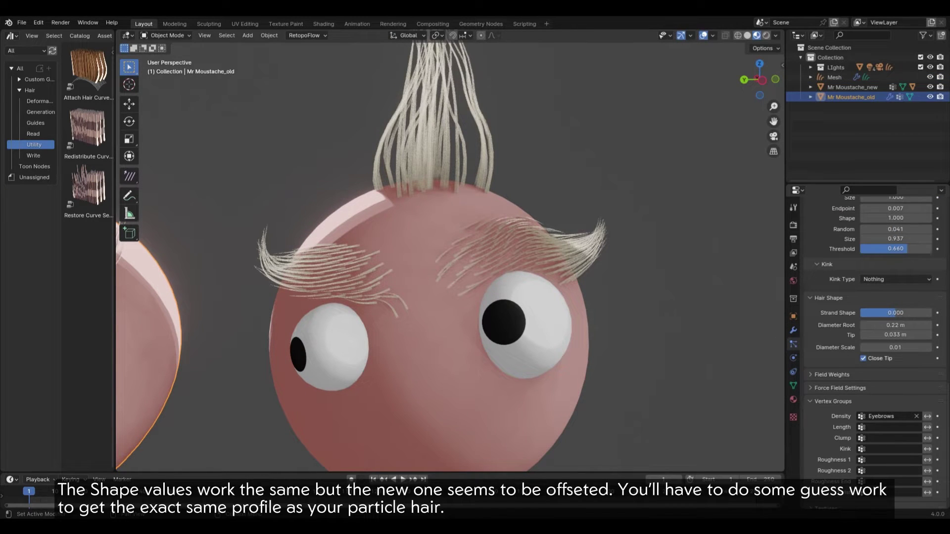
{"action": "left_click", "coordinate": [834, 77]}
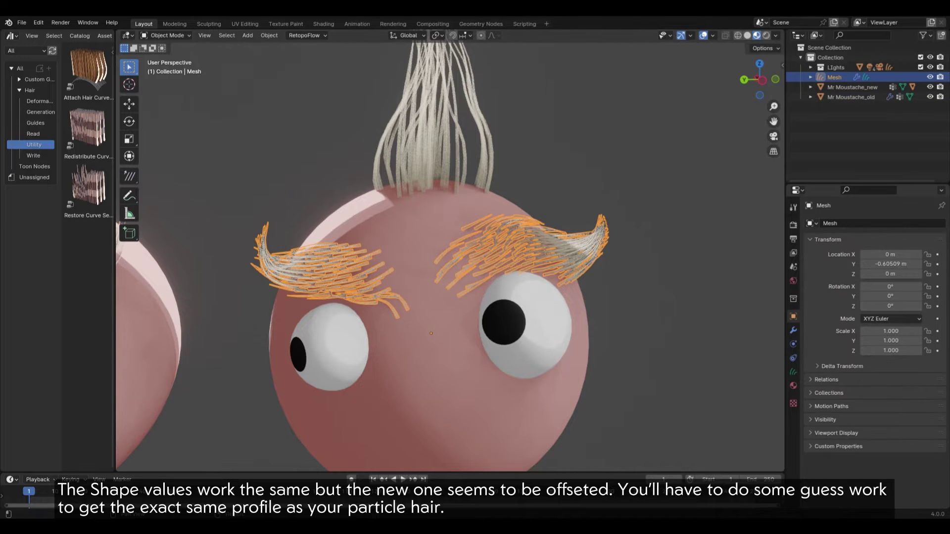
{"action": "left_click", "coordinate": [793, 330]}
{"action": "key", "text": "Return"}
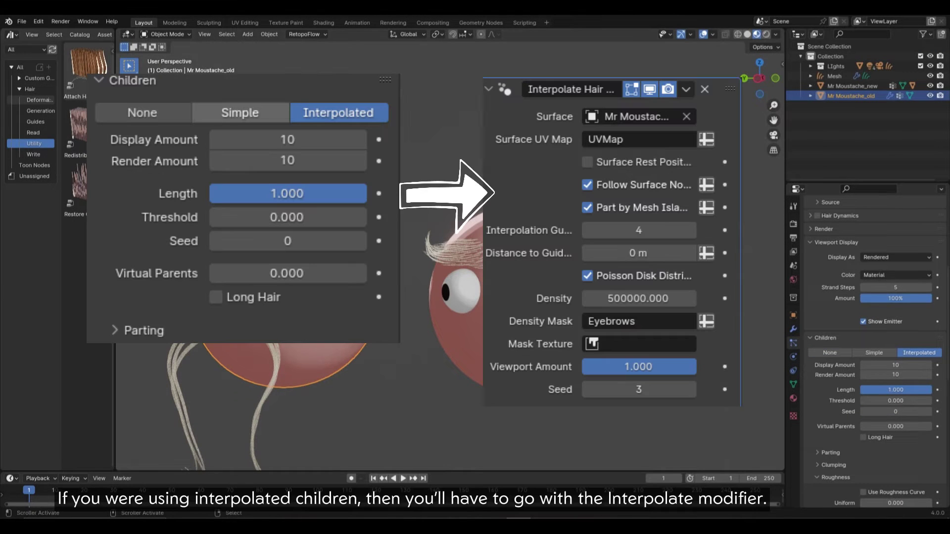
Add Interpolate Hair Curves from the Generation assets and use the Eyebrows attribute as density mask.
{"action": "left_click", "coordinate": [41, 111]}
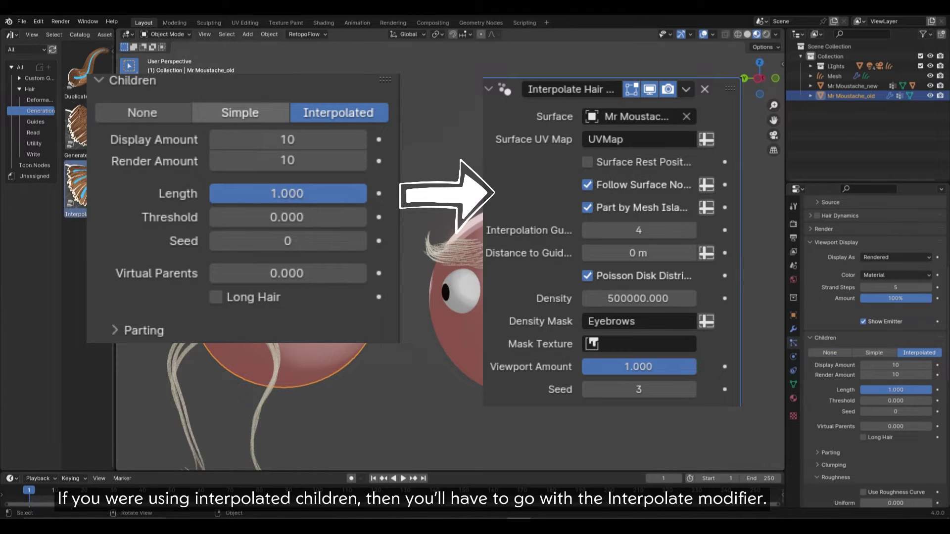
{"action": "left_click", "coordinate": [834, 76]}
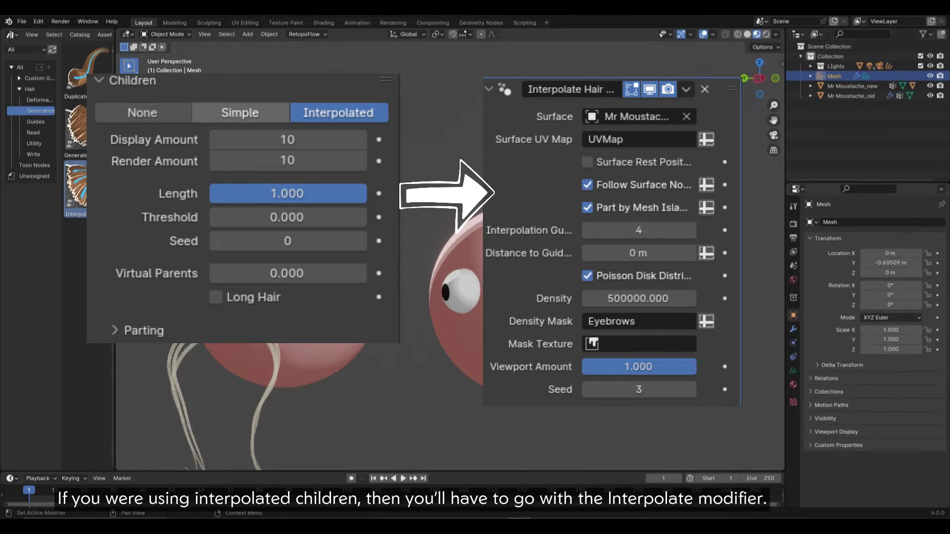
{"action": "left_click", "coordinate": [793, 329]}
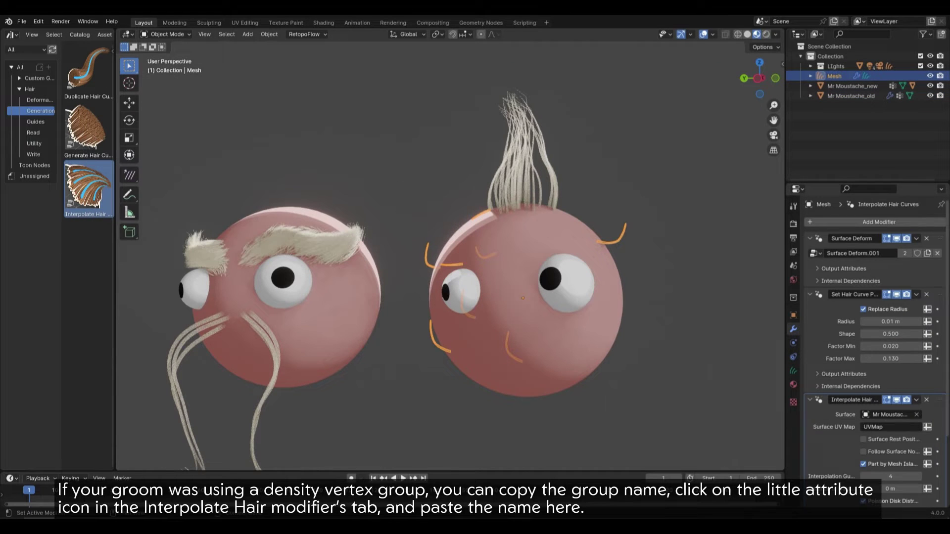
{"action": "scroll", "coordinate": [875, 346], "scroll_direction": "down", "scroll_amount": 4}
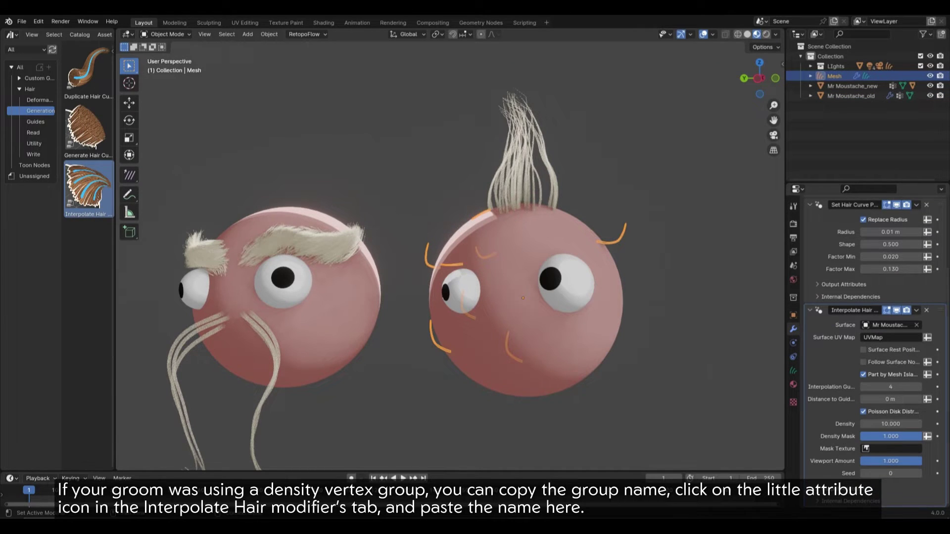
{"action": "left_click", "coordinate": [928, 436]}
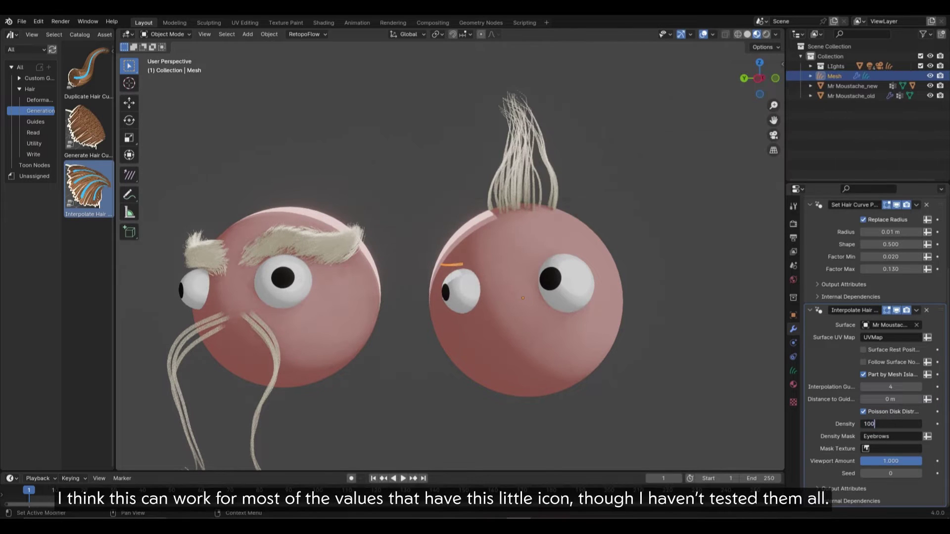
Raise the interpolation Density step by step up to 500000.
{"action": "type", "text": "00"}
{"action": "key", "text": "Return"}
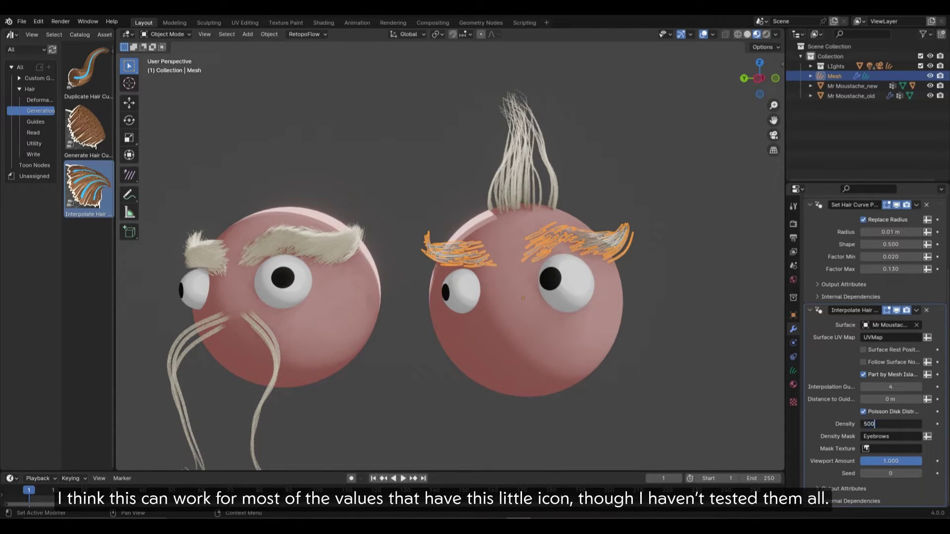
{"action": "type", "text": "00"}
{"action": "key", "text": "Return"}
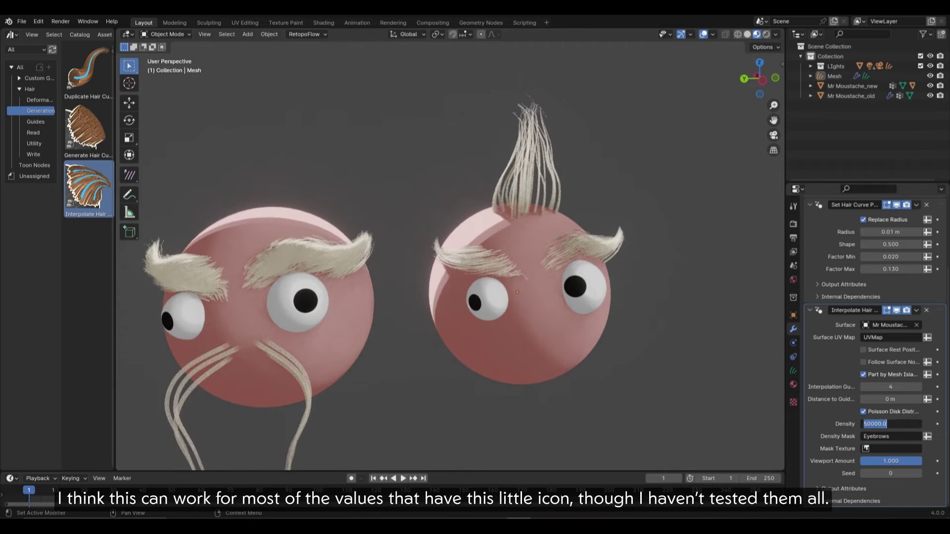
{"action": "key", "text": "Return"}
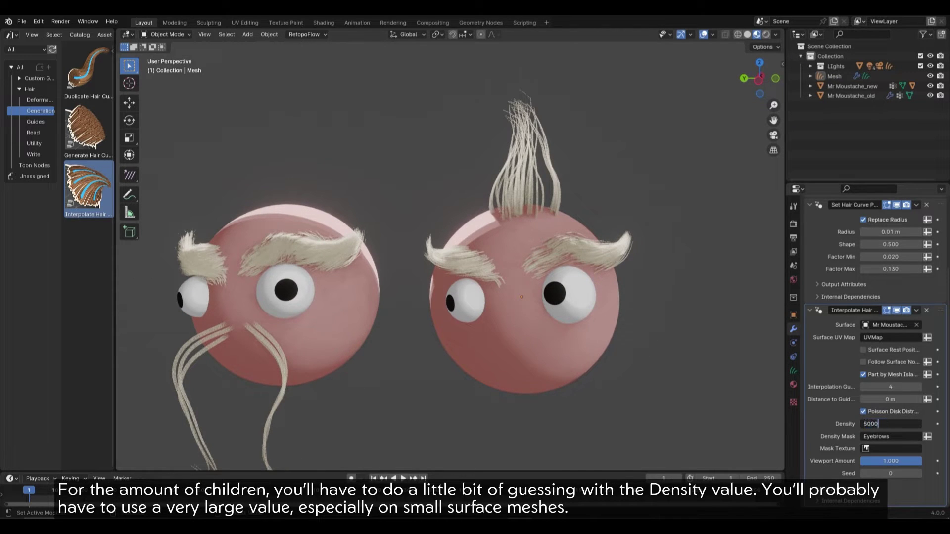
{"action": "key", "text": "Return"}
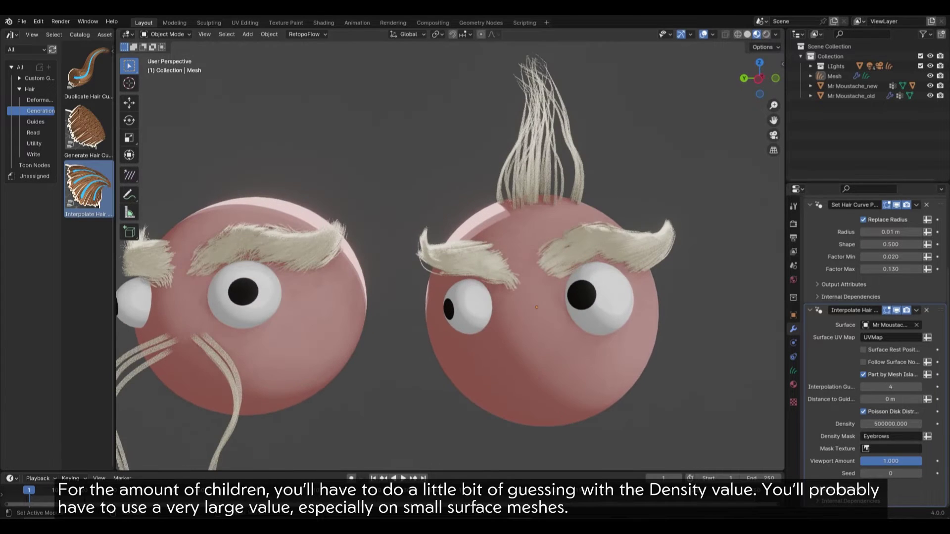
Set the interpolation Seed to 3 and orbit to compare the eyebrows.
{"action": "left_click", "coordinate": [919, 474]}
{"action": "left_click", "coordinate": [918, 473]}
{"action": "left_click", "coordinate": [919, 473]}
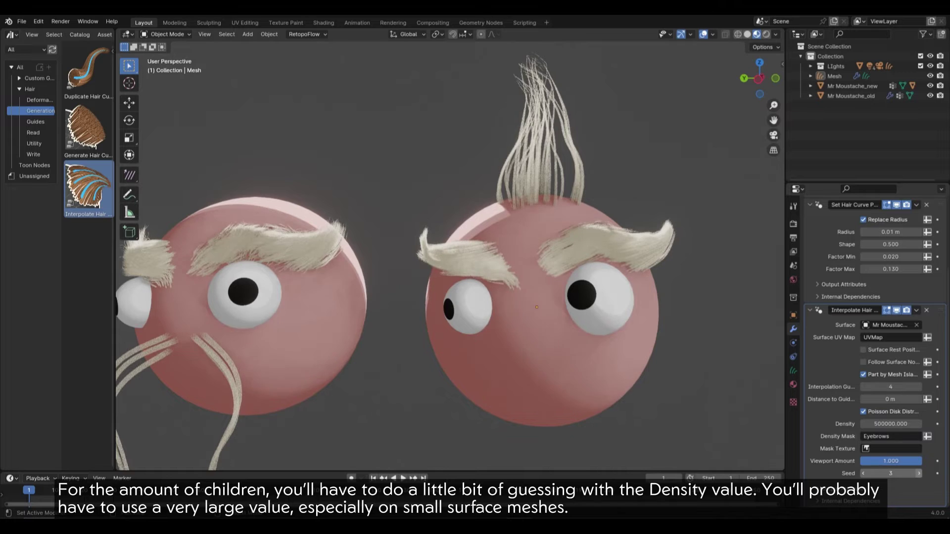
{"action": "middle_click_drag", "start_coordinate": [445, 247], "coordinate": [475, 237]}
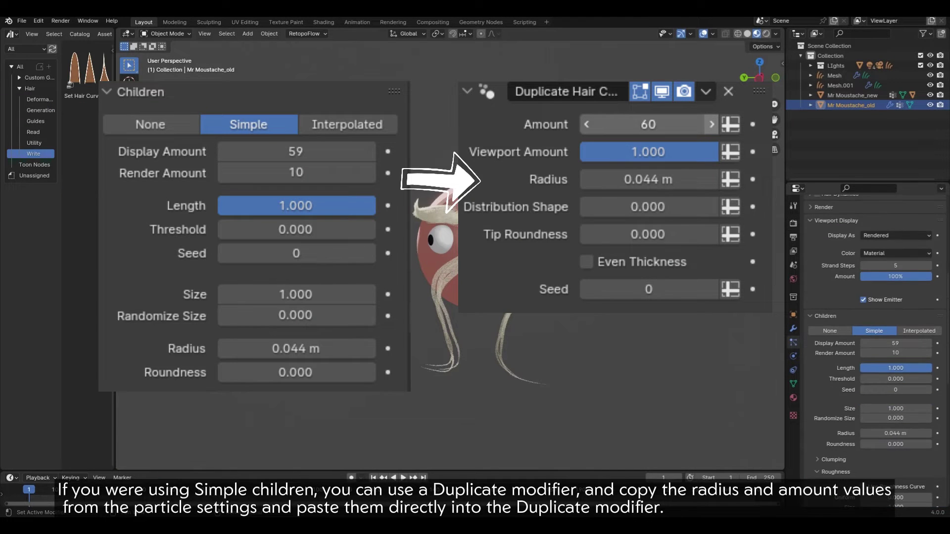
Give the new moustache's Duplicate Hair Curves modifier Amount 59, matching the old head's children.
{"action": "left_click", "coordinate": [840, 85]}
{"action": "left_click", "coordinate": [41, 110]}
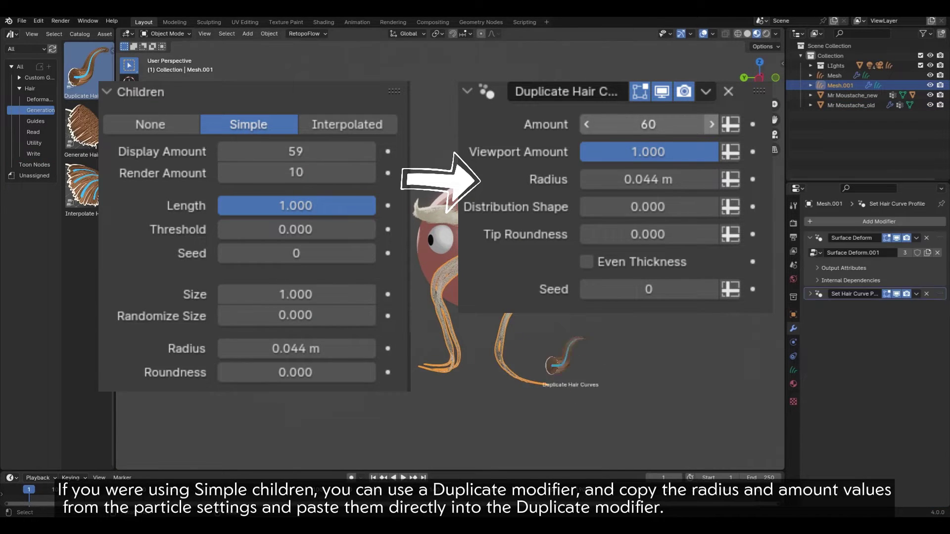
{"action": "left_click", "coordinate": [851, 104]}
{"action": "left_click", "coordinate": [793, 342]}
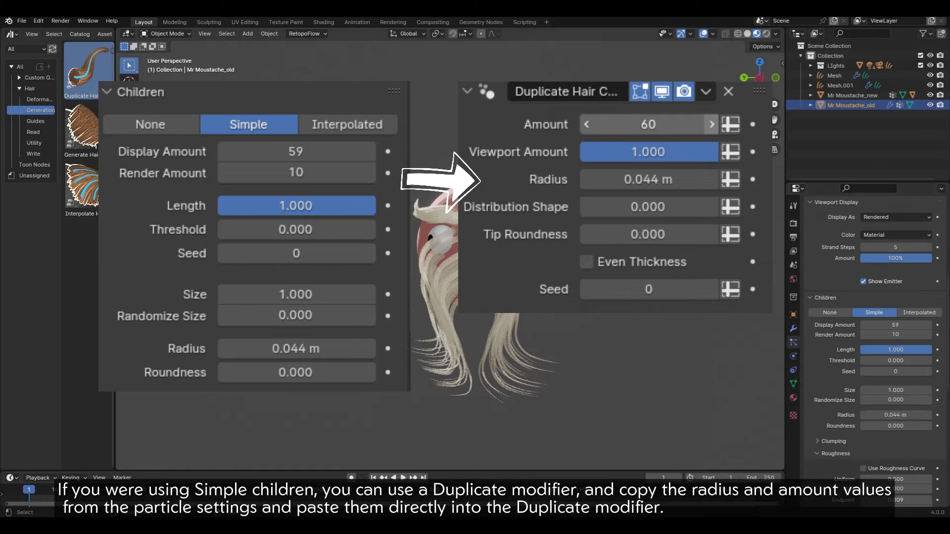
{"action": "left_click", "coordinate": [840, 85]}
{"action": "double_click", "coordinate": [891, 322]}
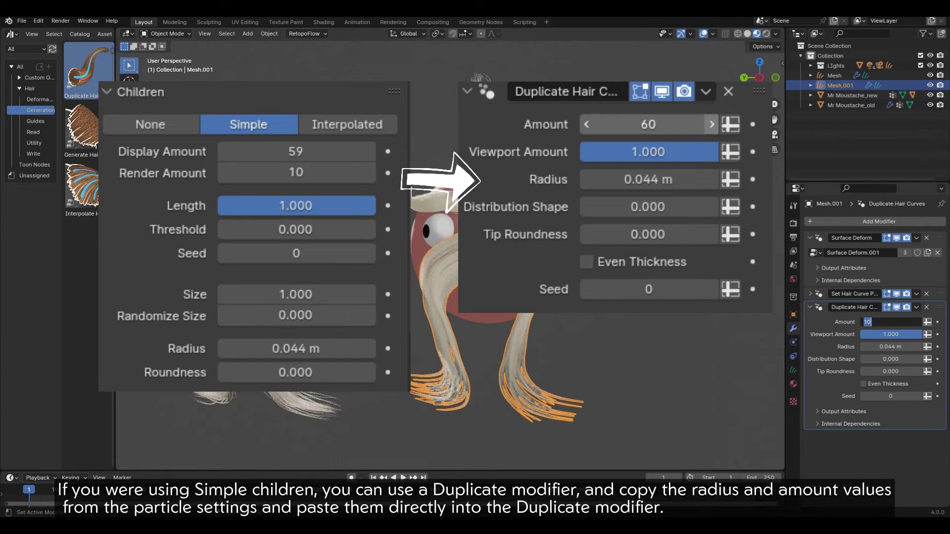
{"action": "type", "text": "59"}
{"action": "key", "text": "Return"}
{"action": "left_click", "coordinate": [809, 293]}
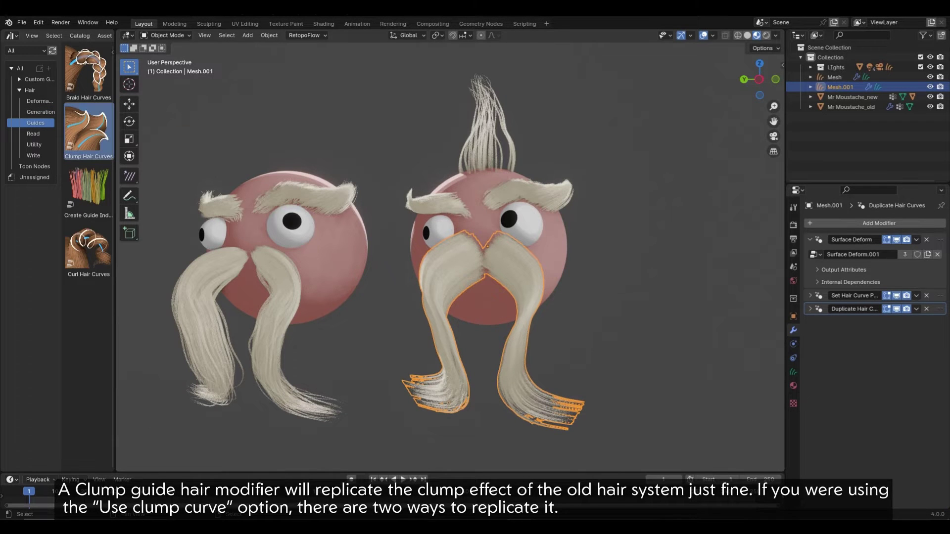
Add Clump Hair Curves to the new moustache and review the old hair's particle settings.
{"action": "left_click_drag", "start_coordinate": [89, 131], "coordinate": [571, 408]}
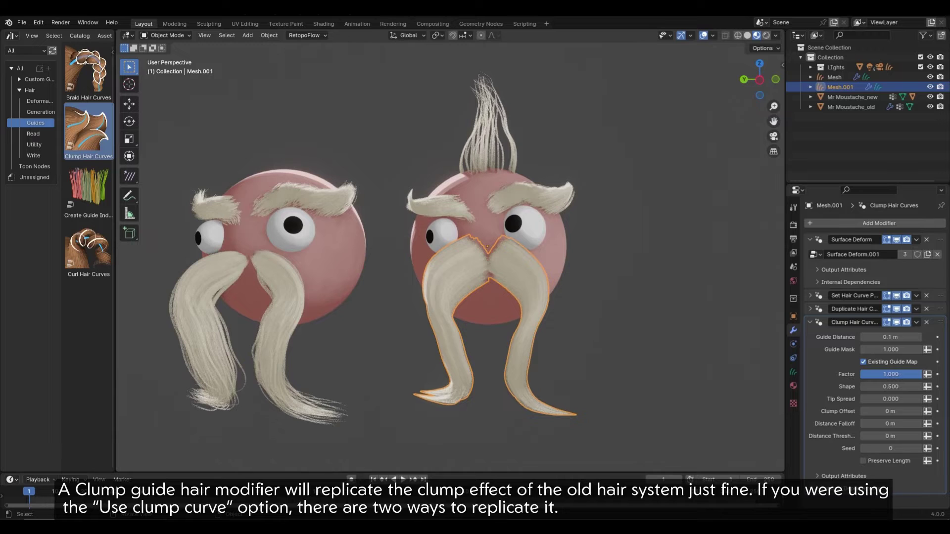
{"action": "left_click", "coordinate": [851, 107]}
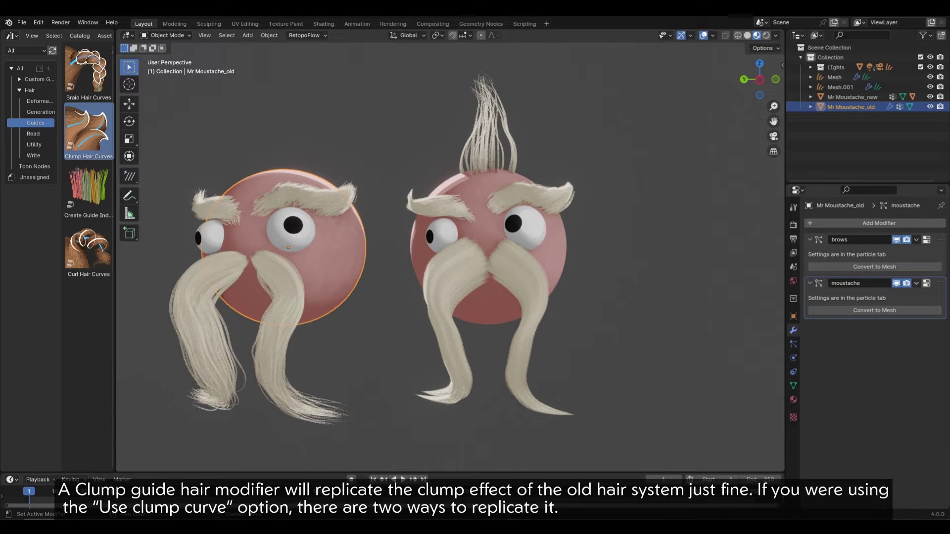
{"action": "left_click", "coordinate": [926, 283]}
{"action": "scroll", "coordinate": [875, 307], "scroll_direction": "down", "scroll_amount": 15}
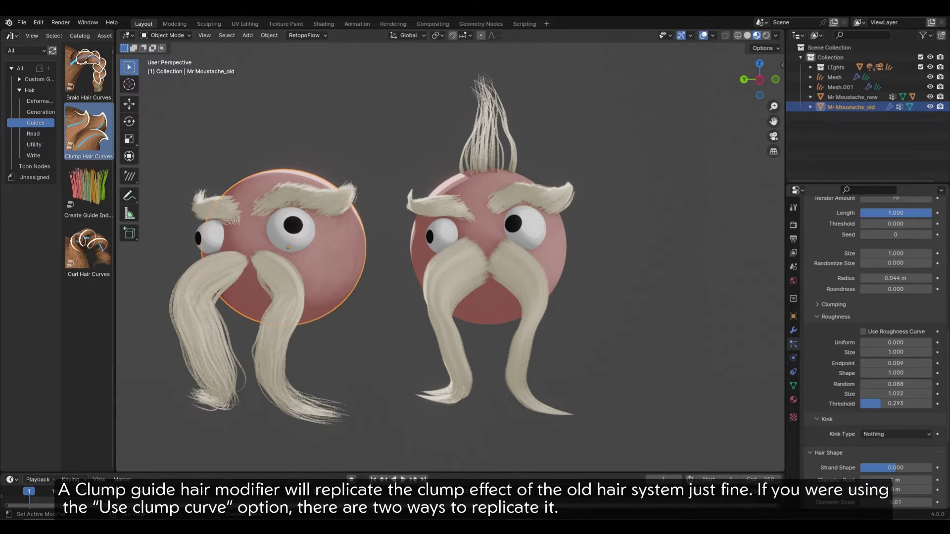
{"action": "scroll", "coordinate": [896, 392], "scroll_direction": "up", "scroll_amount": 7}
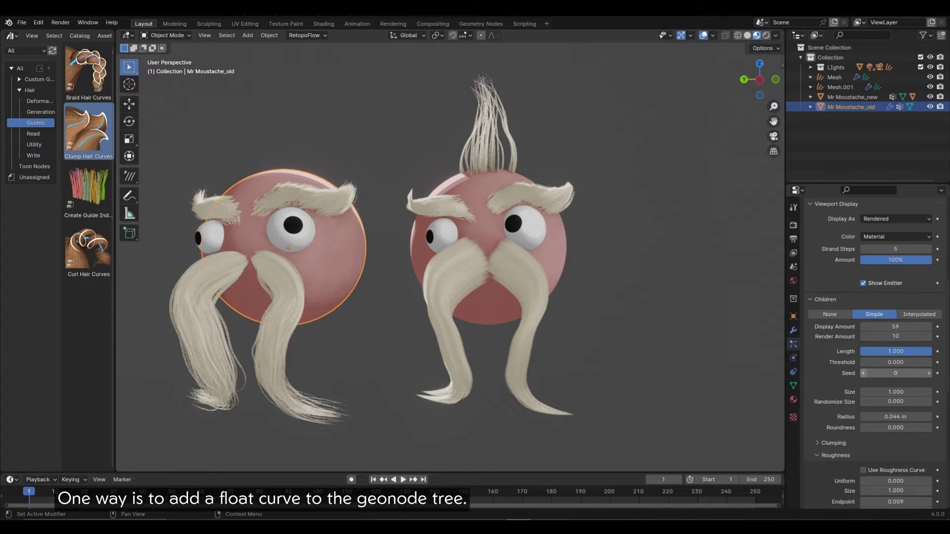
{"action": "scroll", "coordinate": [876, 396], "scroll_direction": "down", "scroll_amount": 3}
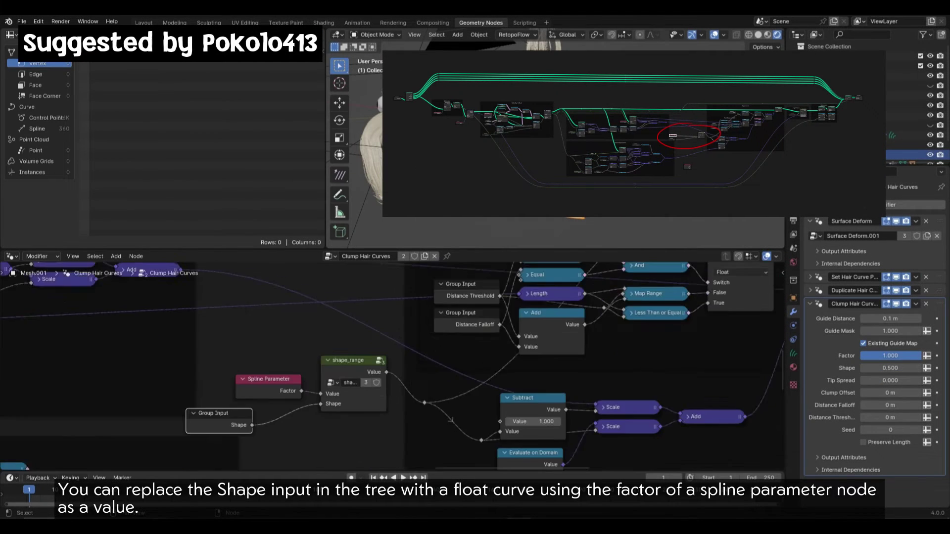
Route the clump factor through a new Float Curve node and bend its curve so tips taper.
{"action": "key", "text": "shift+a"}
{"action": "type", "text": "floa"}
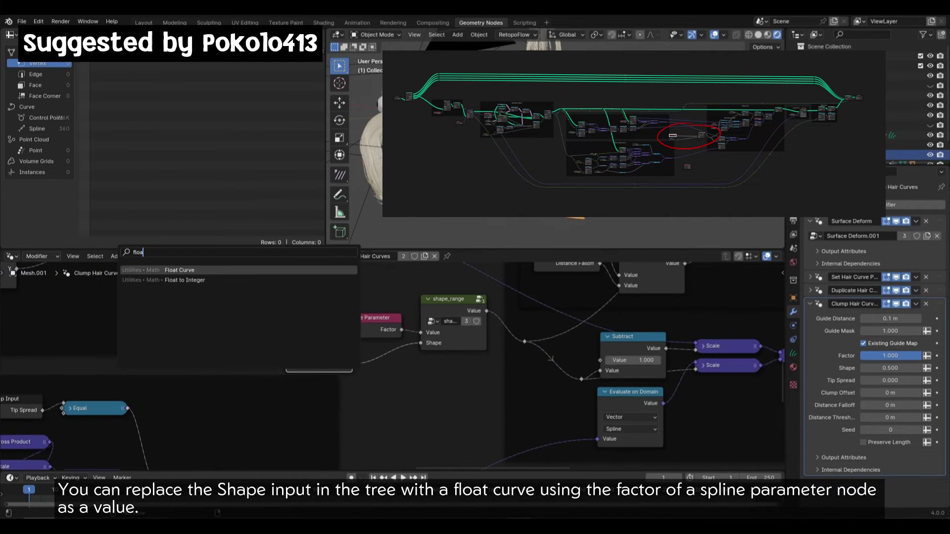
{"action": "key", "text": "Return"}
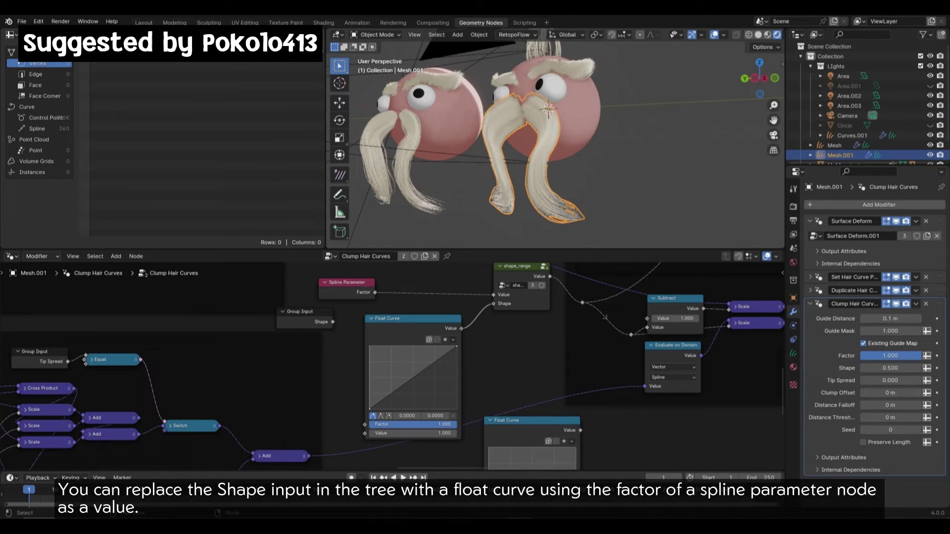
{"action": "left_click_drag", "start_coordinate": [413, 318], "coordinate": [371, 386]}
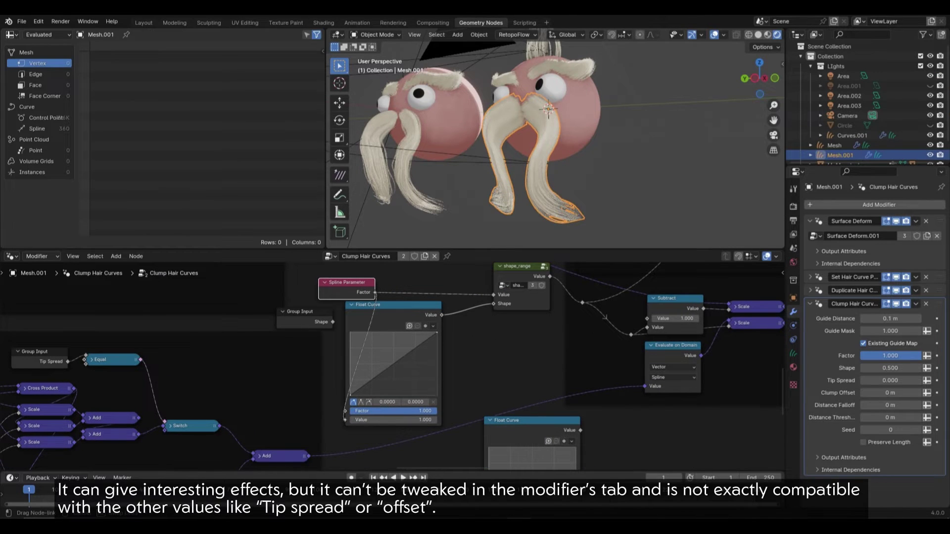
{"action": "mouse_move", "coordinate": [345, 418]}
{"action": "left_mouse_down"}
{"action": "mouse_move", "coordinate": [341, 341]}
{"action": "mouse_move", "coordinate": [334, 406]}
{"action": "left_mouse_up"}
{"action": "scroll", "coordinate": [390, 344], "scroll_direction": "up", "scroll_amount": 2}
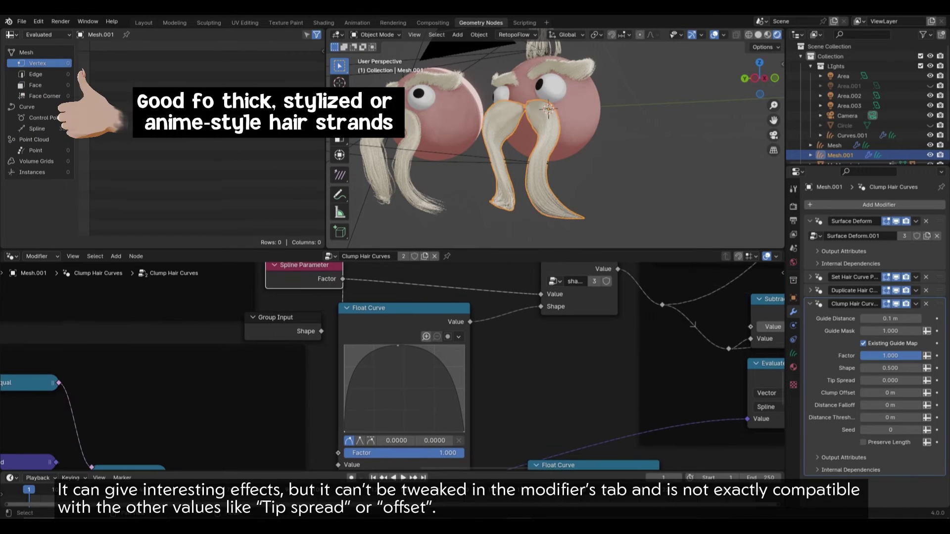
{"action": "left_click_drag", "start_coordinate": [429, 357], "coordinate": [430, 391]}
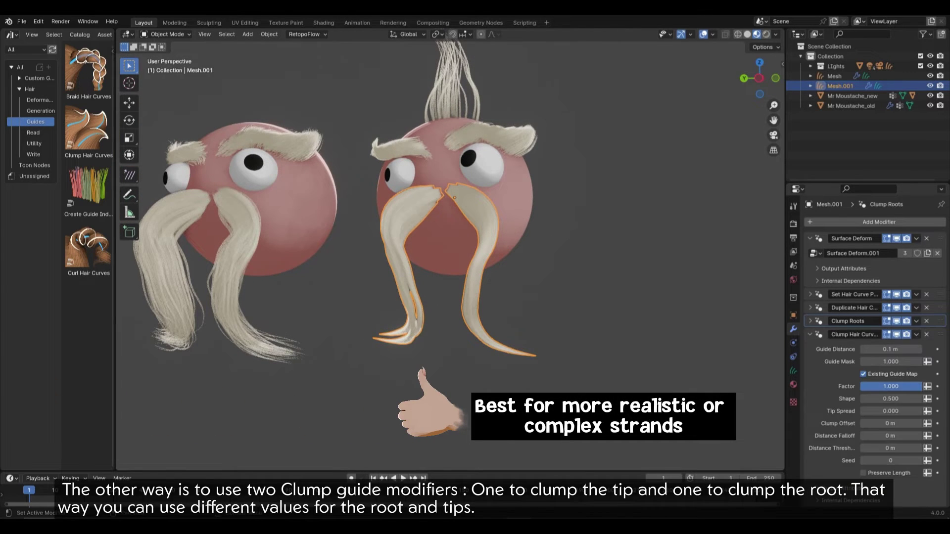
Set clump Shape to 0.700 and add Frizz to the moustache with Distance 0.043 m, Tip Spread 0.28.
{"action": "left_click_drag", "start_coordinate": [885, 399], "coordinate": [906, 399]}
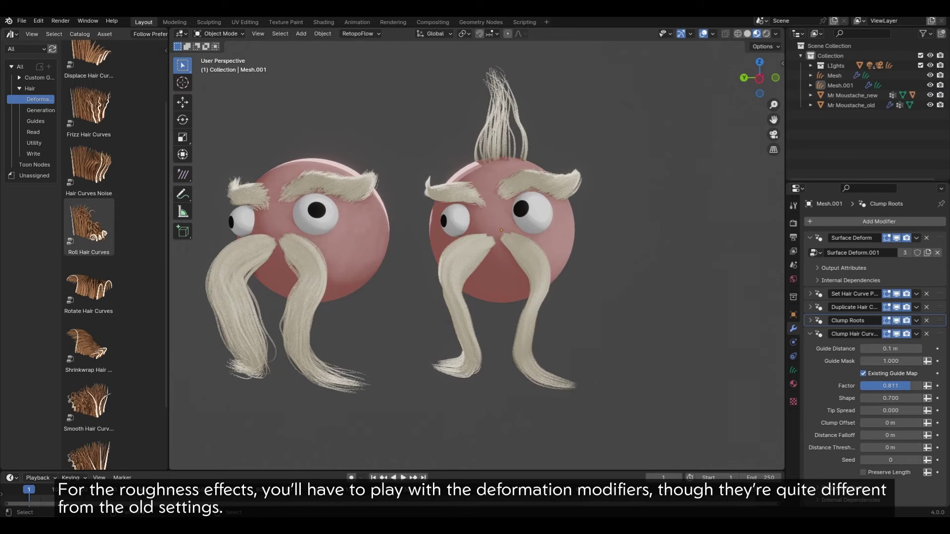
{"action": "left_click_drag", "start_coordinate": [73, 128], "coordinate": [533, 340]}
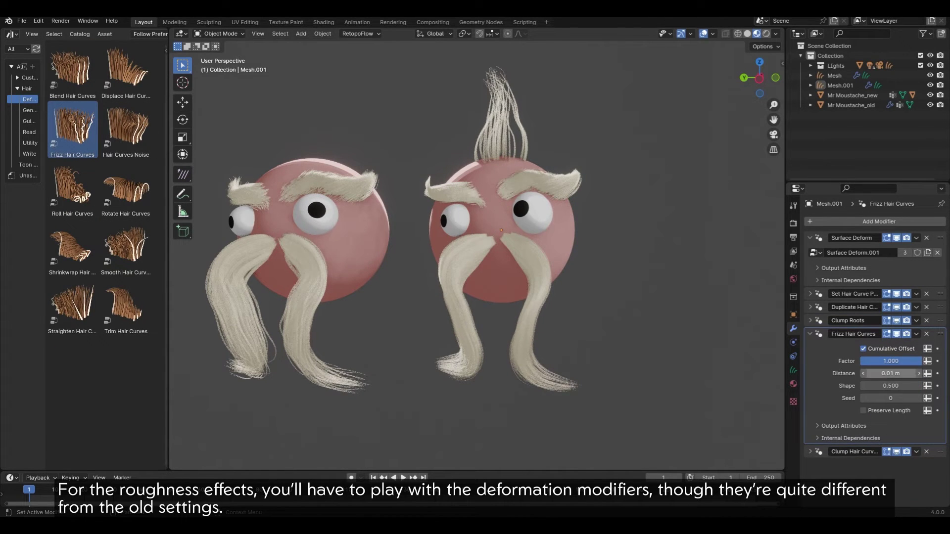
{"action": "left_click_drag", "start_coordinate": [890, 373], "coordinate": [905, 374]}
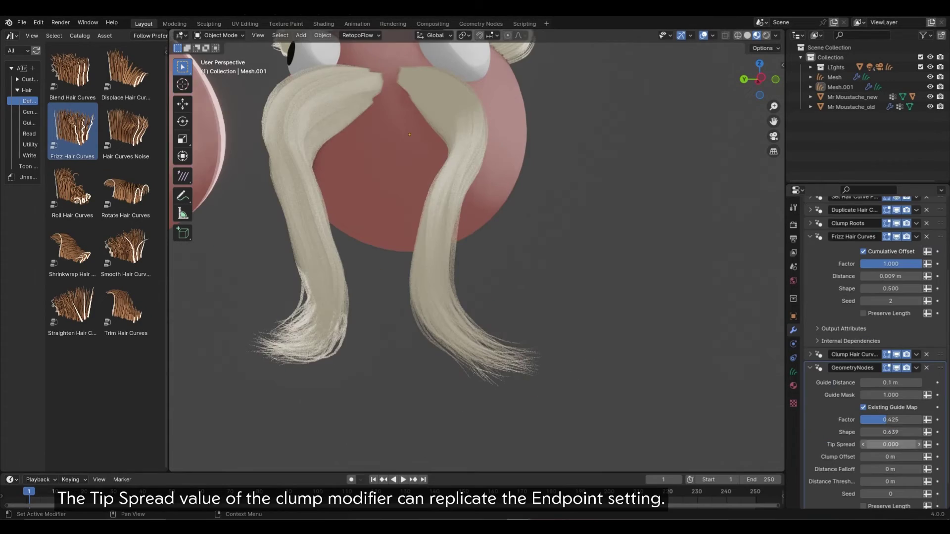
{"action": "mouse_move", "coordinate": [891, 444]}
{"action": "left_mouse_down"}
{"action": "mouse_move", "coordinate": [915, 444]}
{"action": "mouse_move", "coordinate": [903, 445]}
{"action": "left_mouse_up"}
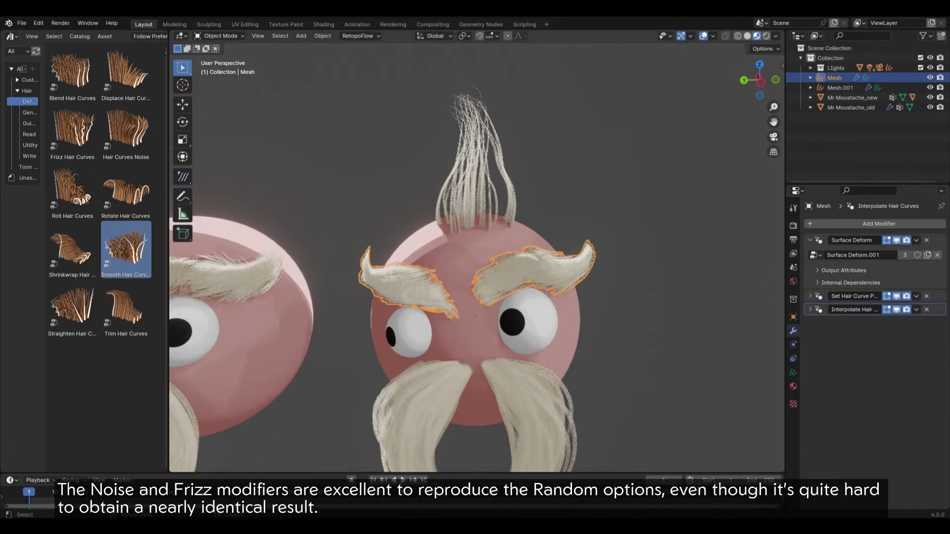
Add Frizz Hair Curves to the eyebrow hair and inspect it with overlays hidden.
{"action": "left_click", "coordinate": [73, 129]}
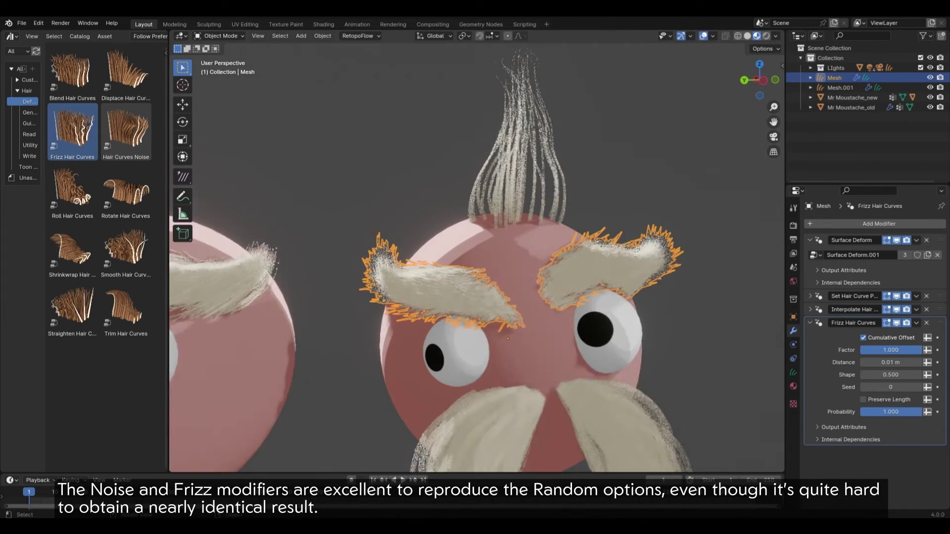
{"action": "left_click", "coordinate": [810, 309]}
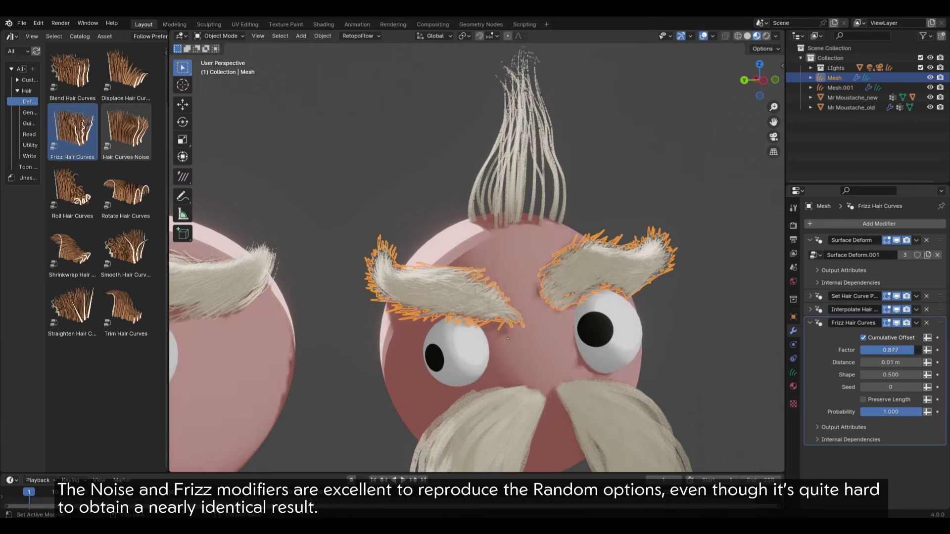
{"action": "key", "text": "shift+alt+z"}
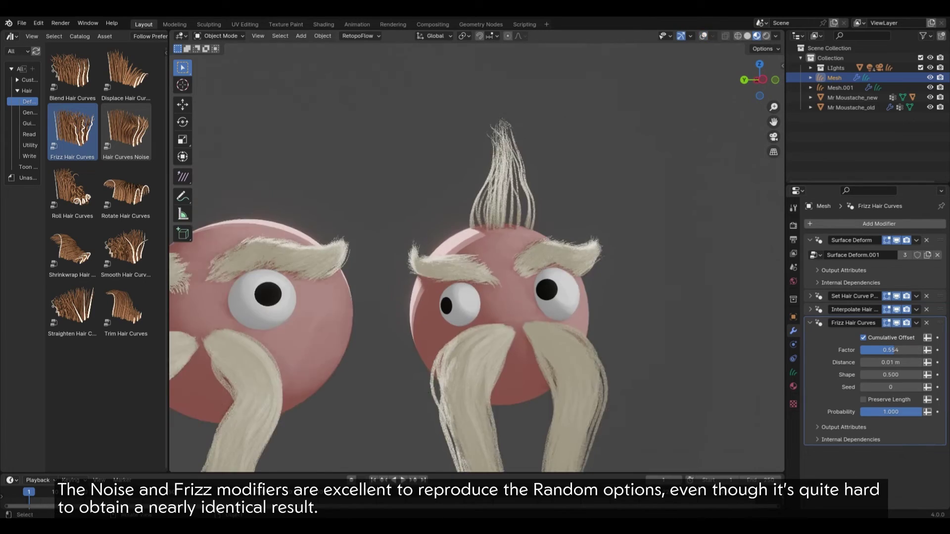
{"action": "scroll", "coordinate": [500, 247], "scroll_direction": "up", "scroll_amount": 5}
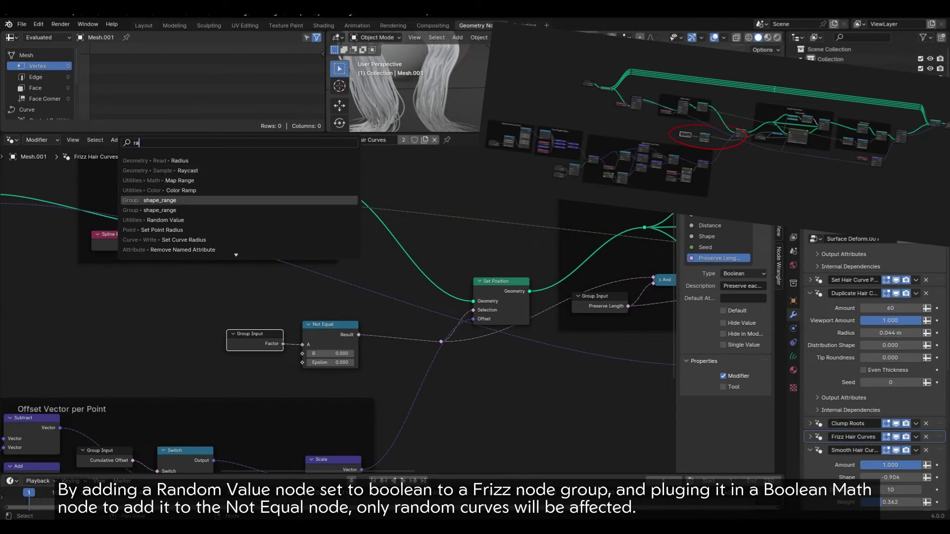
Add a Boolean Random Value node and feed it into a Boolean Math And node in the Frizz group.
{"action": "left_click", "coordinate": [163, 220]}
{"action": "left_click", "coordinate": [162, 362]}
{"action": "left_click", "coordinate": [116, 140]}
{"action": "type", "text": "bool"}
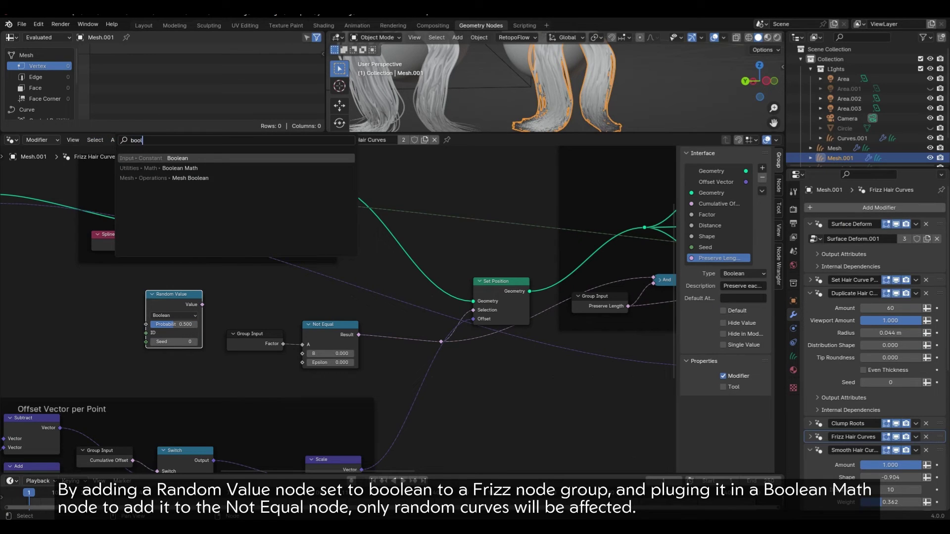
{"action": "key", "text": "Down"}
{"action": "key", "text": "Return"}
{"action": "left_click_drag", "start_coordinate": [203, 305], "coordinate": [227, 297]}
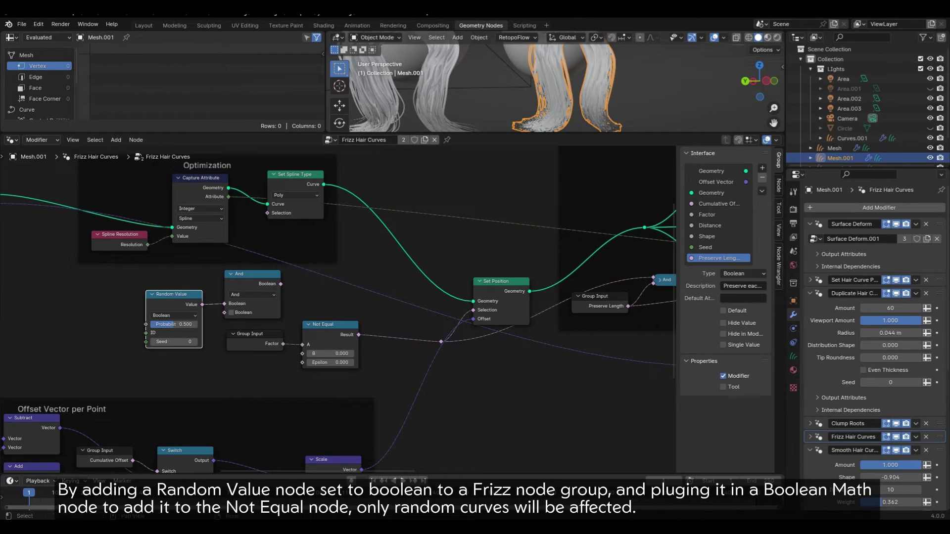
Tidy the nodes, expose Probability as a modifier input and set it to 0.630.
{"action": "key", "text": "g"}
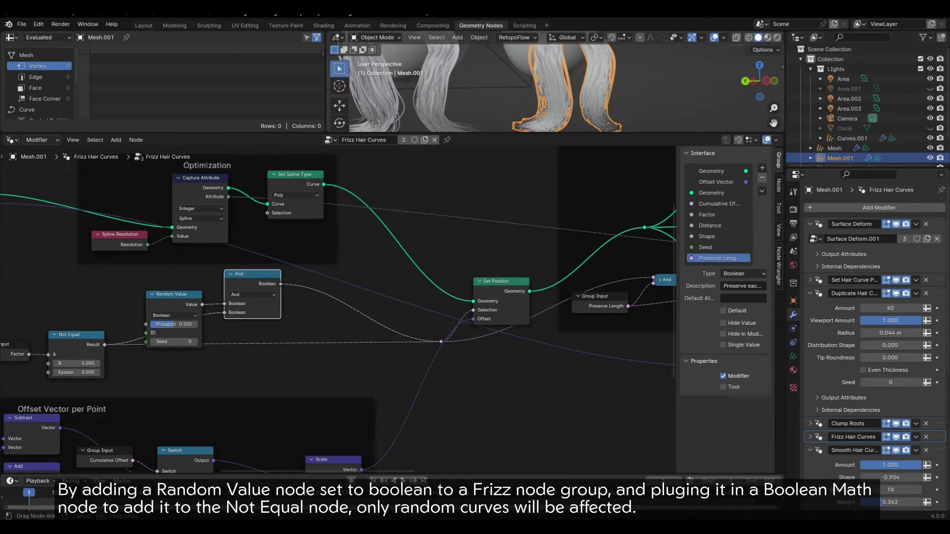
{"action": "left_click_drag", "start_coordinate": [171, 295], "coordinate": [75, 273]}
{"action": "middle_click_drag", "start_coordinate": [197, 297], "coordinate": [369, 342]}
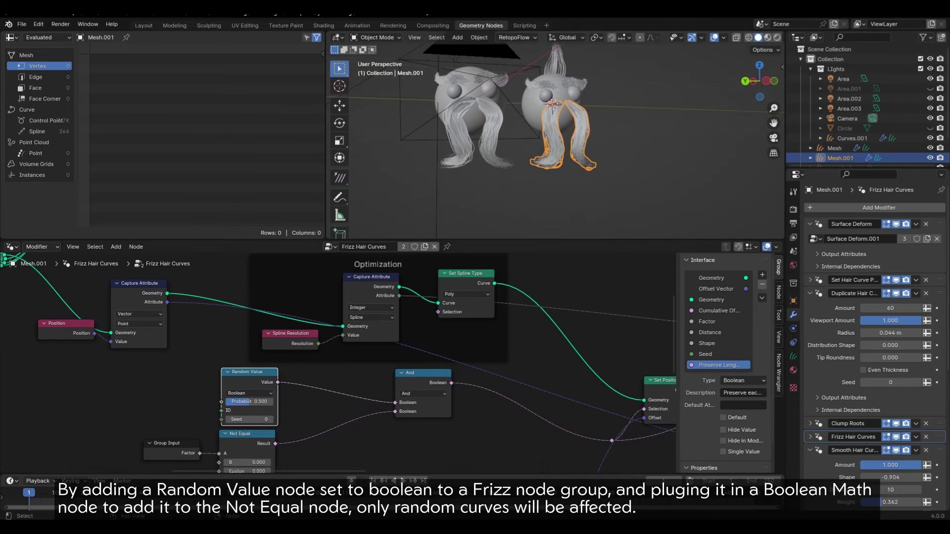
{"action": "right_click", "coordinate": [149, 262]}
{"action": "mouse_move", "coordinate": [163, 402]}
{"action": "left_click", "coordinate": [252, 425]}
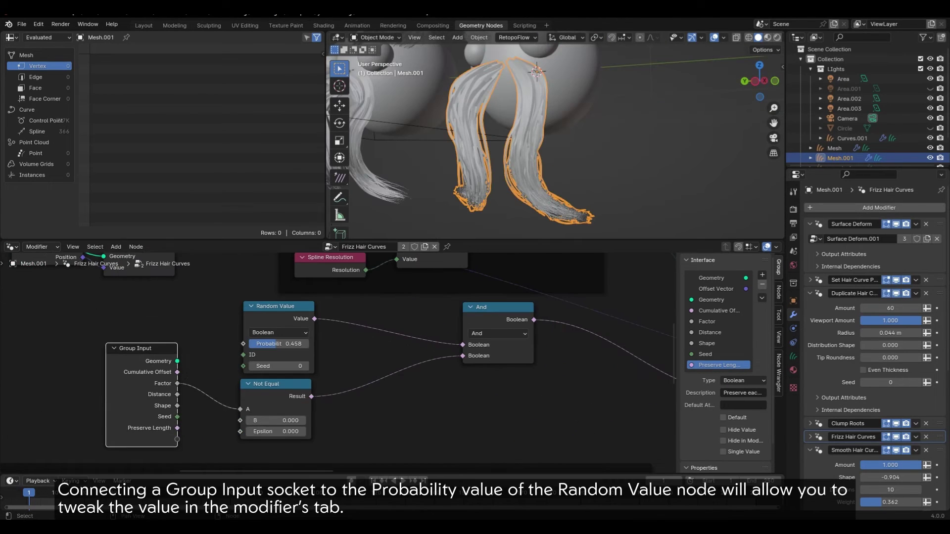
{"action": "left_click_drag", "start_coordinate": [177, 439], "coordinate": [178, 438]}
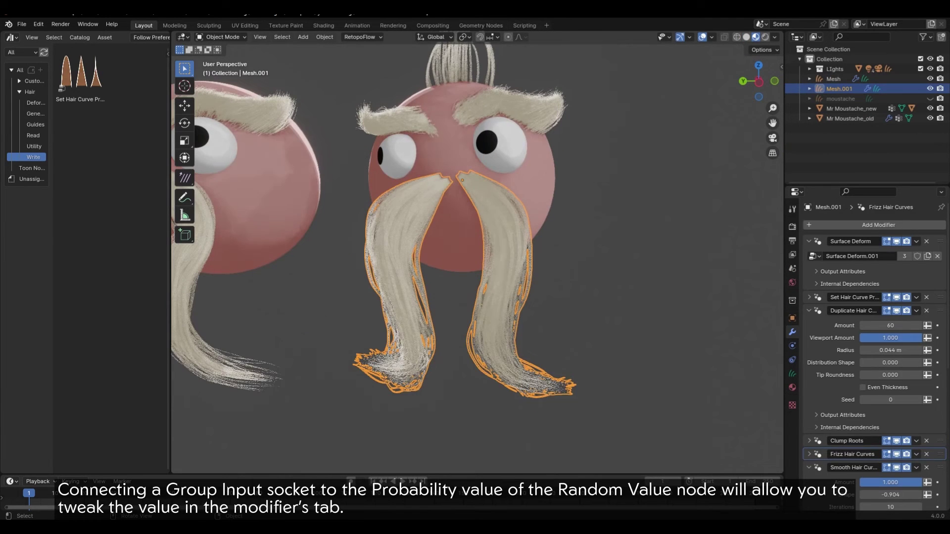
{"action": "scroll", "coordinate": [870, 346], "scroll_direction": "down", "scroll_amount": 5}
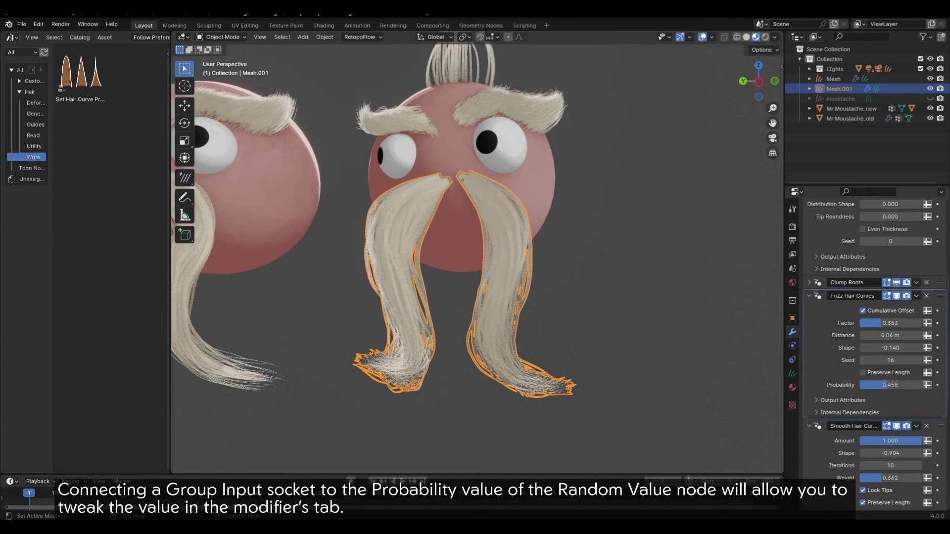
{"action": "mouse_move", "coordinate": [889, 385]}
{"action": "left_mouse_down"}
{"action": "mouse_move", "coordinate": [911, 384]}
{"action": "mouse_move", "coordinate": [886, 385]}
{"action": "left_mouse_up"}
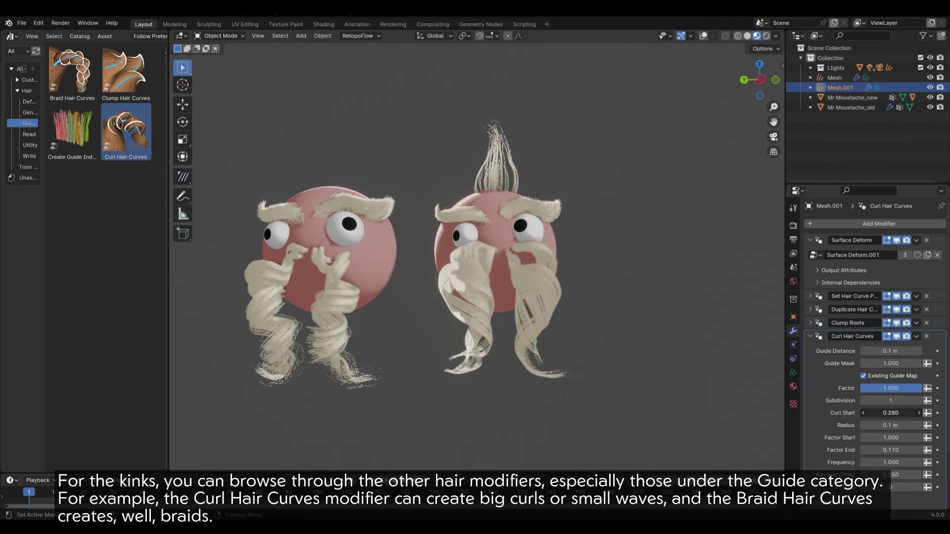
Raise curl Frequency to 1.790, reduce Radius to 0.056 m and lower Factor End to 0.370.
{"action": "left_click_drag", "start_coordinate": [891, 462], "coordinate": [896, 463]}
{"action": "left_click_drag", "start_coordinate": [890, 425], "coordinate": [885, 425]}
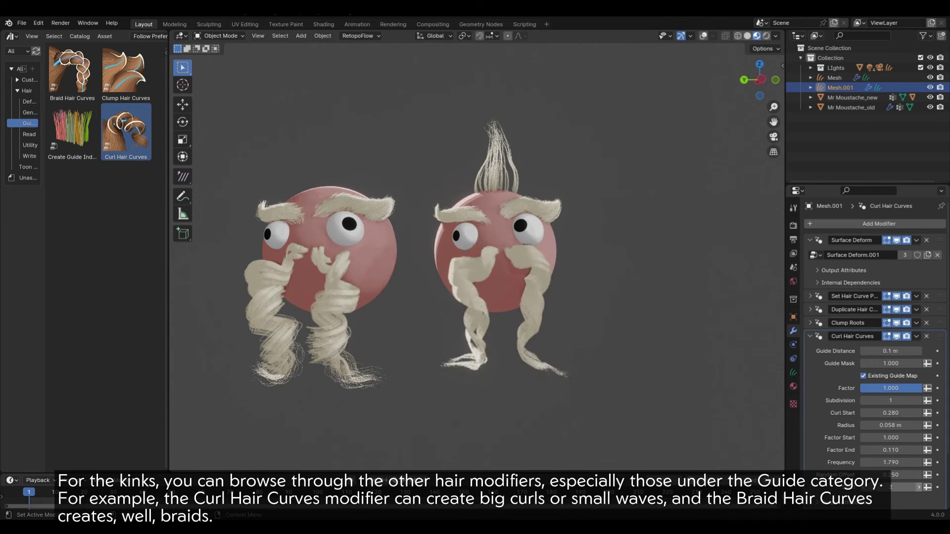
{"action": "left_click", "coordinate": [810, 336]}
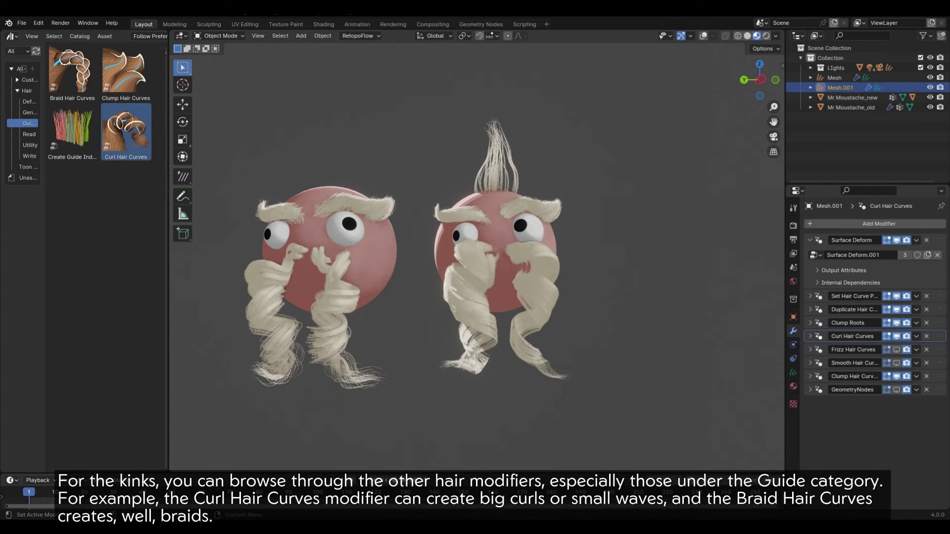
{"action": "key", "text": "ctrl+z"}
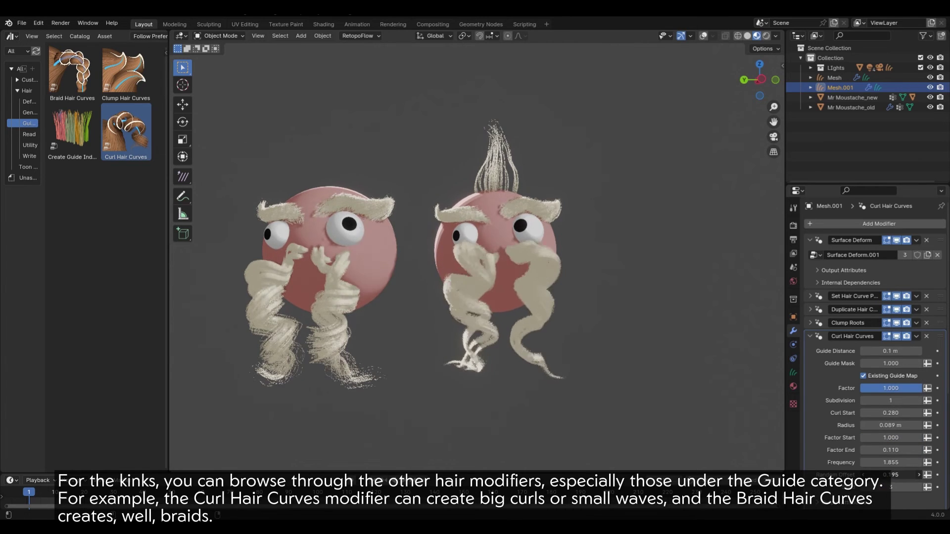
{"action": "key", "text": "ctrl+shift+z"}
{"action": "scroll", "coordinate": [890, 474], "scroll_direction": "down", "scroll_amount": 4}
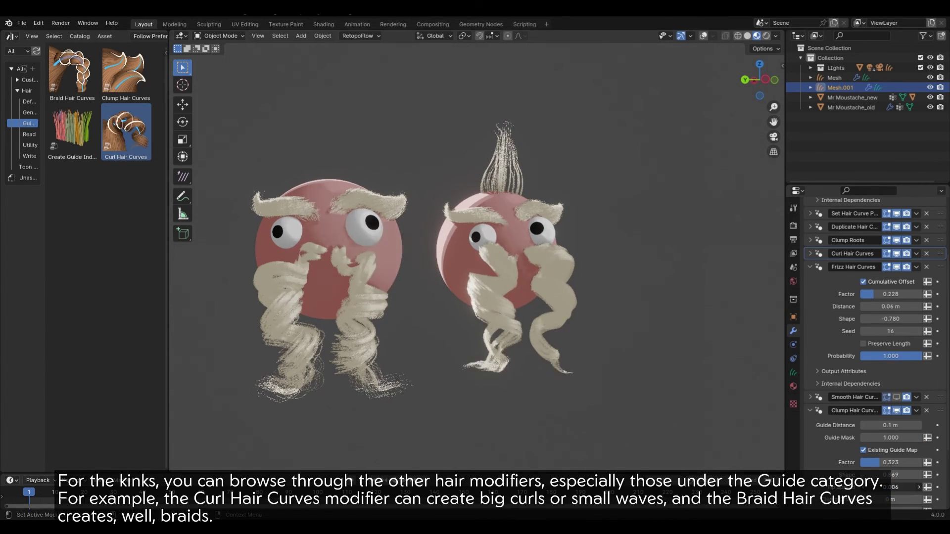
{"action": "key", "text": "ctrl+z"}
{"action": "left_click_drag", "start_coordinate": [890, 367], "coordinate": [870, 367]}
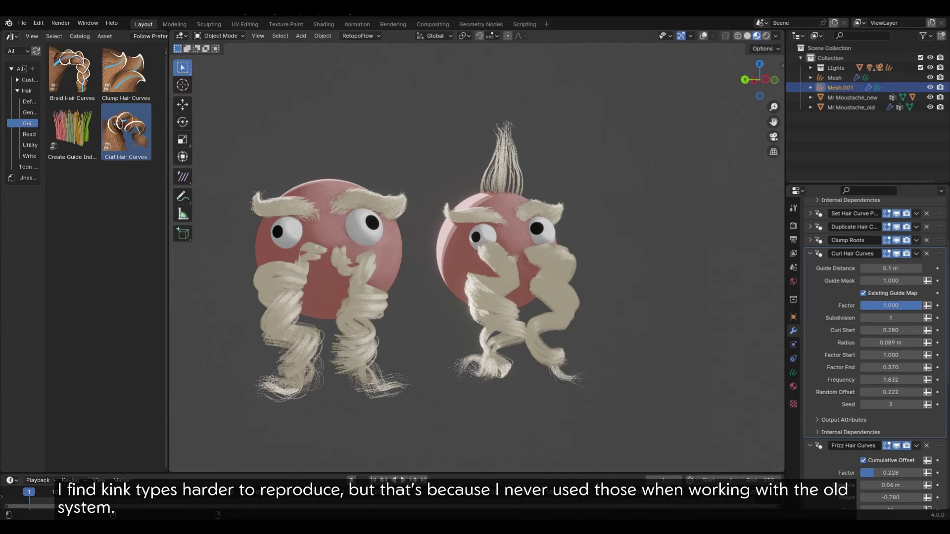
Review the Clump Roots and duplication settings, keep curl Factor End at 0.370, and edit clump Shape.
{"action": "key", "text": "ctrl+z"}
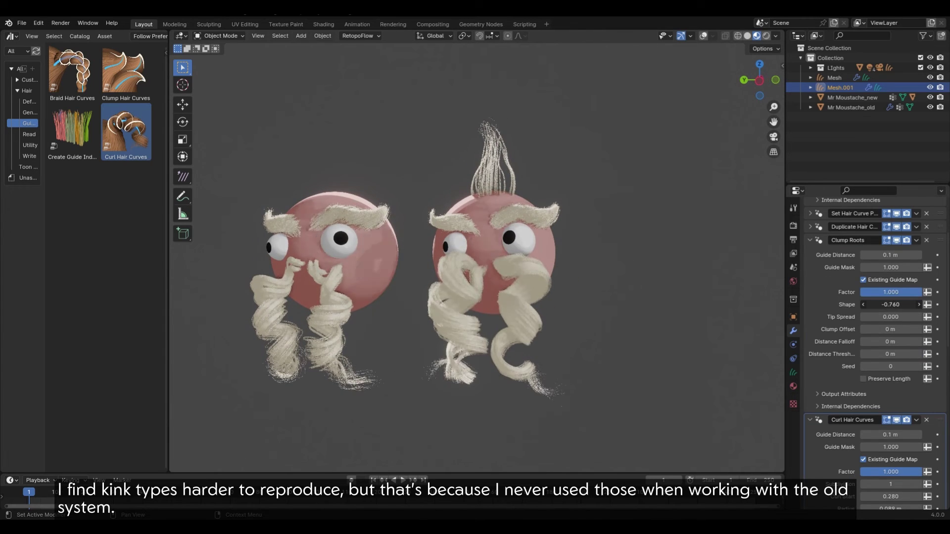
{"action": "key", "text": "ctrl+z"}
{"action": "key", "text": "ctrl+z"}
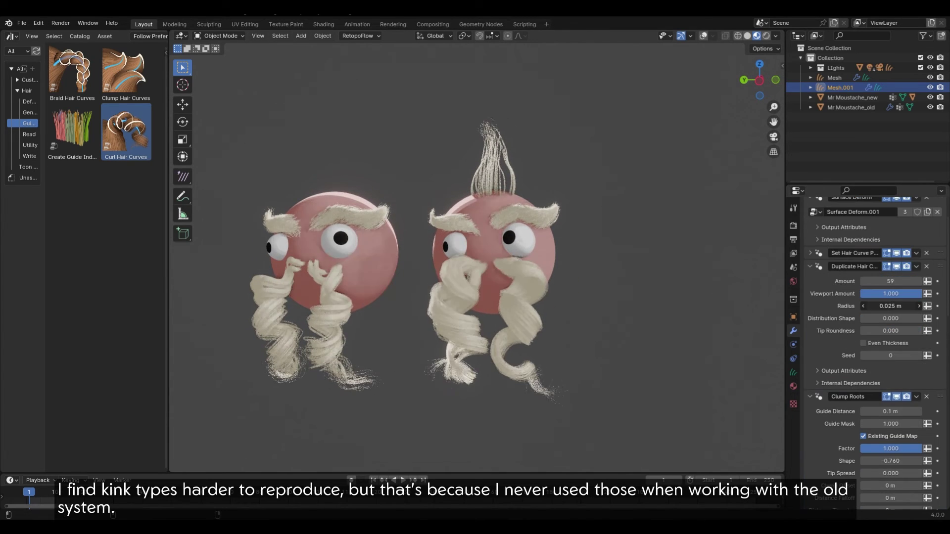
{"action": "key", "text": "ctrl+shift+z"}
{"action": "key", "text": "ctrl+shift+z"}
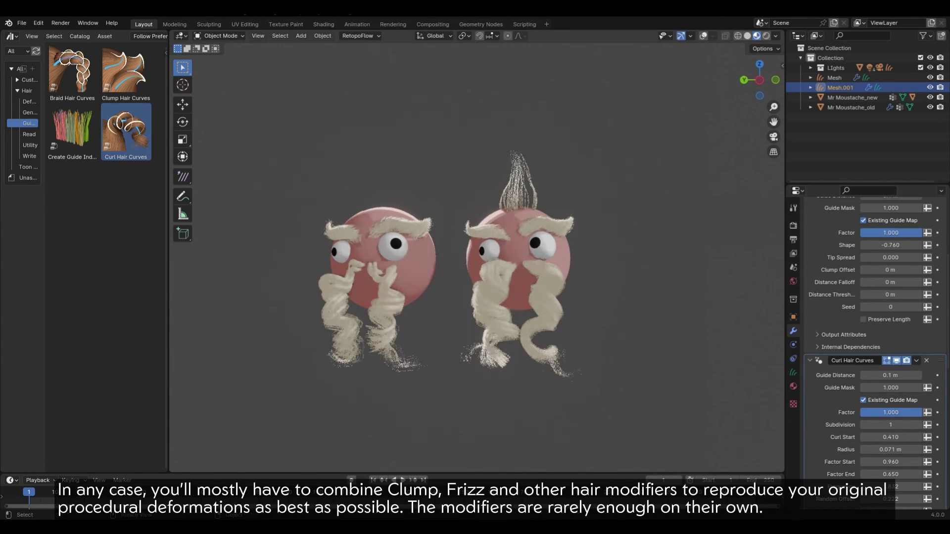
{"action": "scroll", "coordinate": [891, 468], "scroll_direction": "down", "scroll_amount": 2}
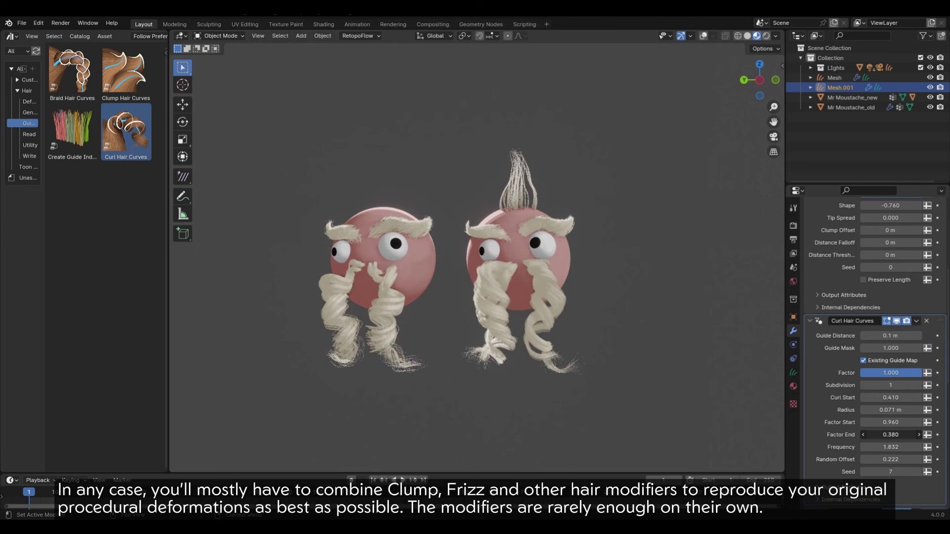
{"action": "left_click", "coordinate": [863, 434]}
{"action": "scroll", "coordinate": [880, 420], "scroll_direction": "down", "scroll_amount": 6}
{"action": "scroll", "coordinate": [881, 347], "scroll_direction": "down", "scroll_amount": 7}
{"action": "left_click", "coordinate": [890, 463]}
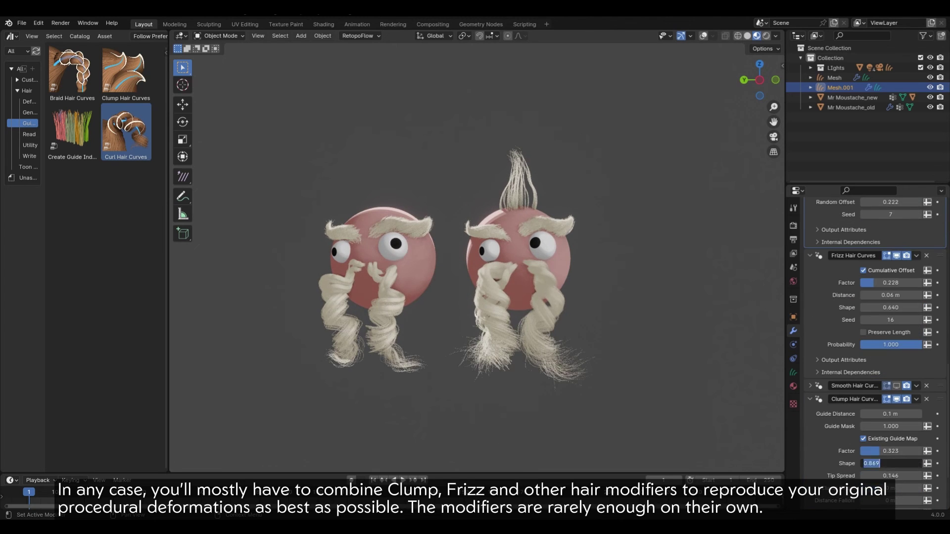
{"action": "scroll", "coordinate": [886, 292], "scroll_direction": "up", "scroll_amount": 7}
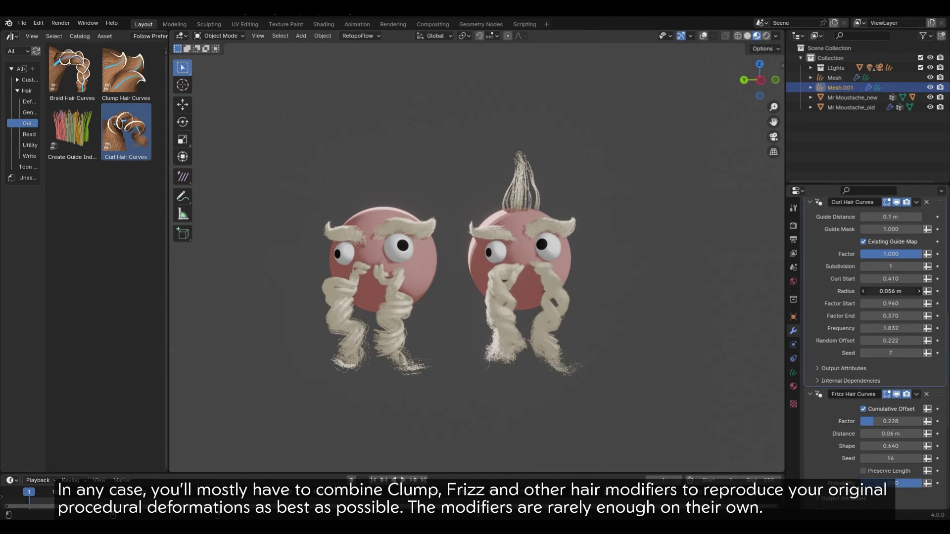